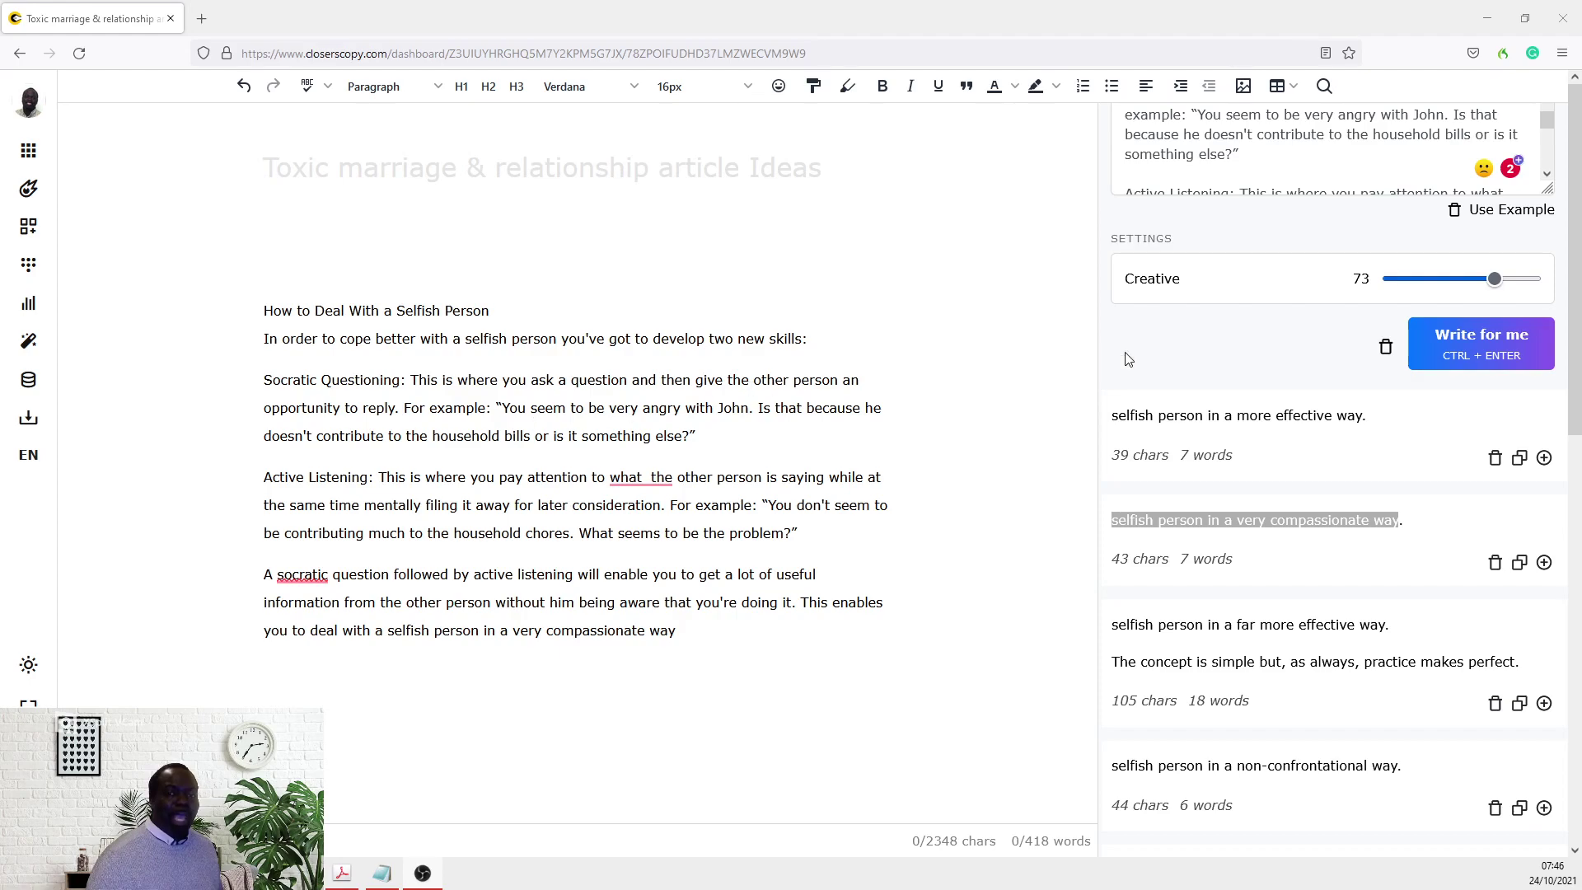
Scroll the Develop your big Ideas panel up to its header and the Desire/Pain box
scroll(1282, 300, up, 3)
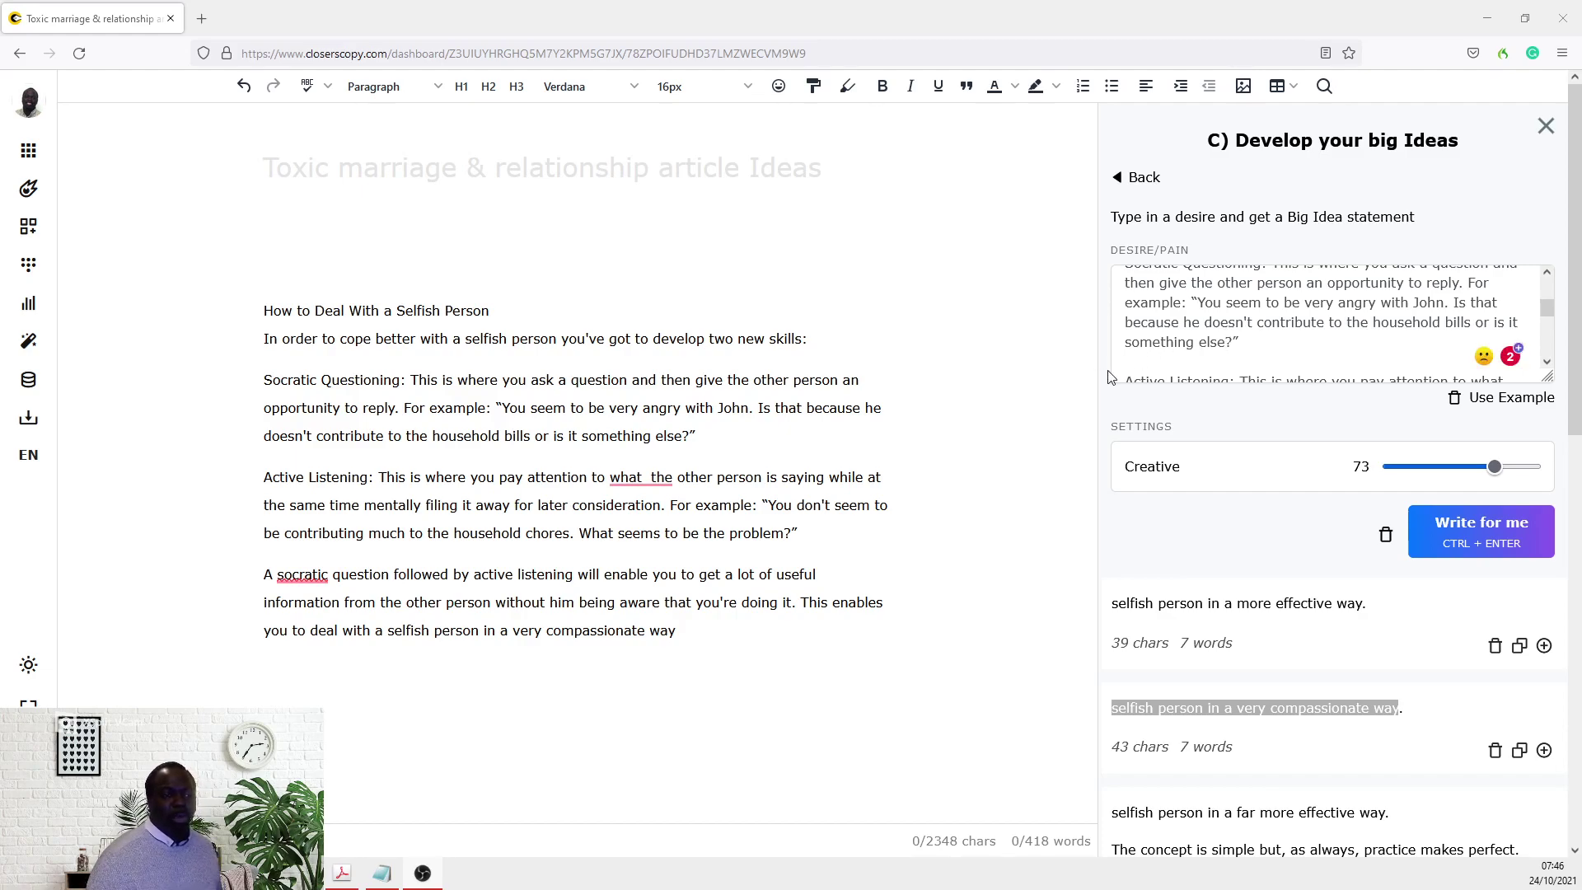
Enlarge the Desire/Pain box and replace its text with the heading 'How to Deal With a Selfish Person'
drag(1548, 378, 1549, 597)
scroll(1327, 537, up, 2)
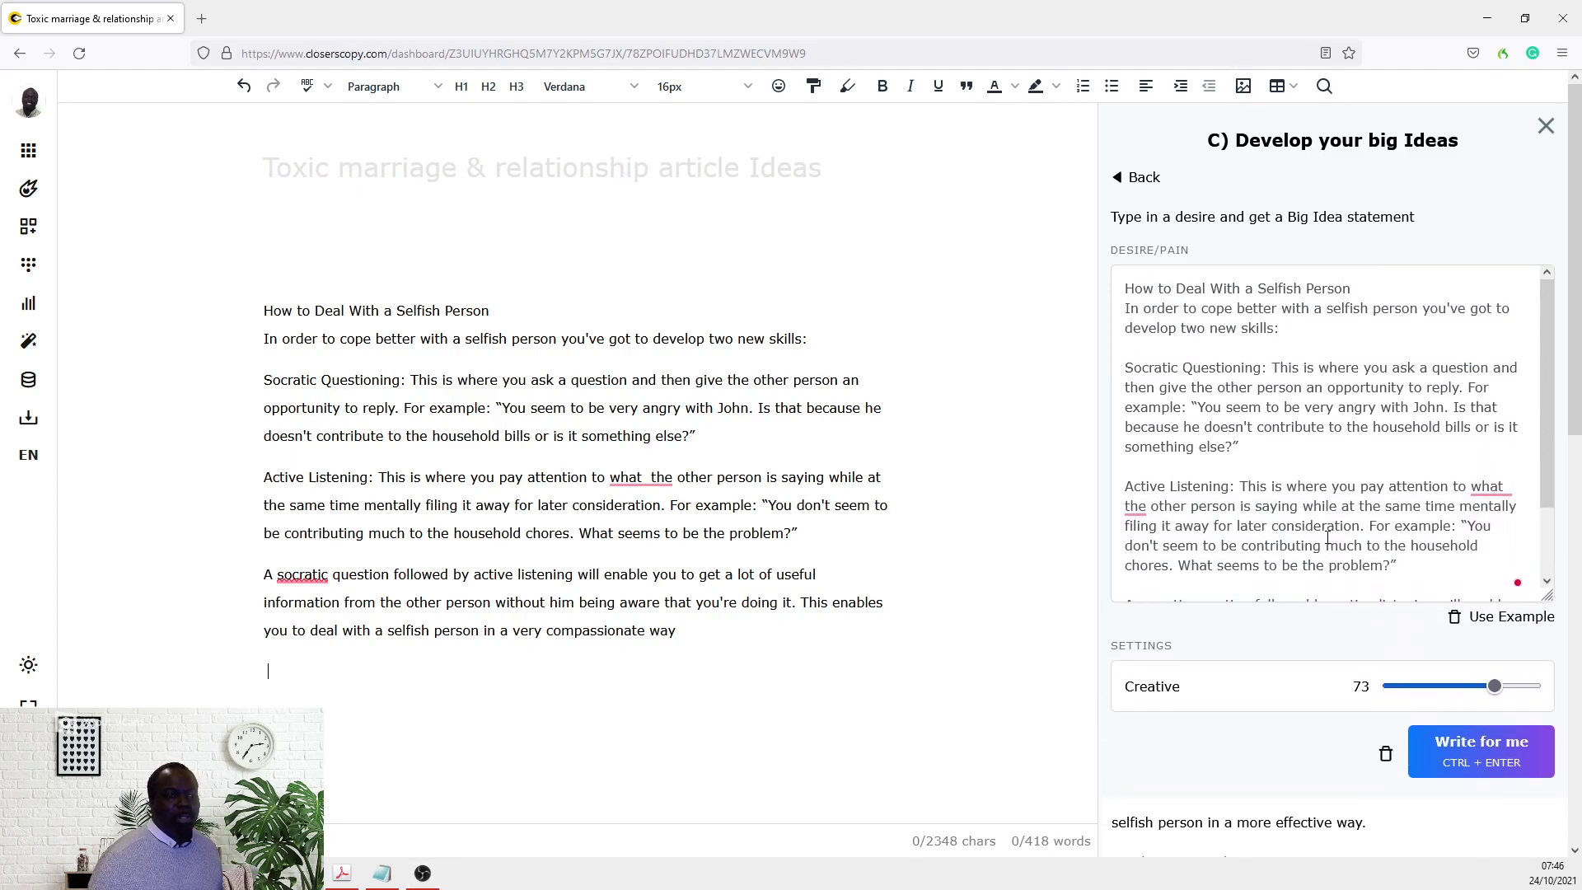
triple_click(417, 312)
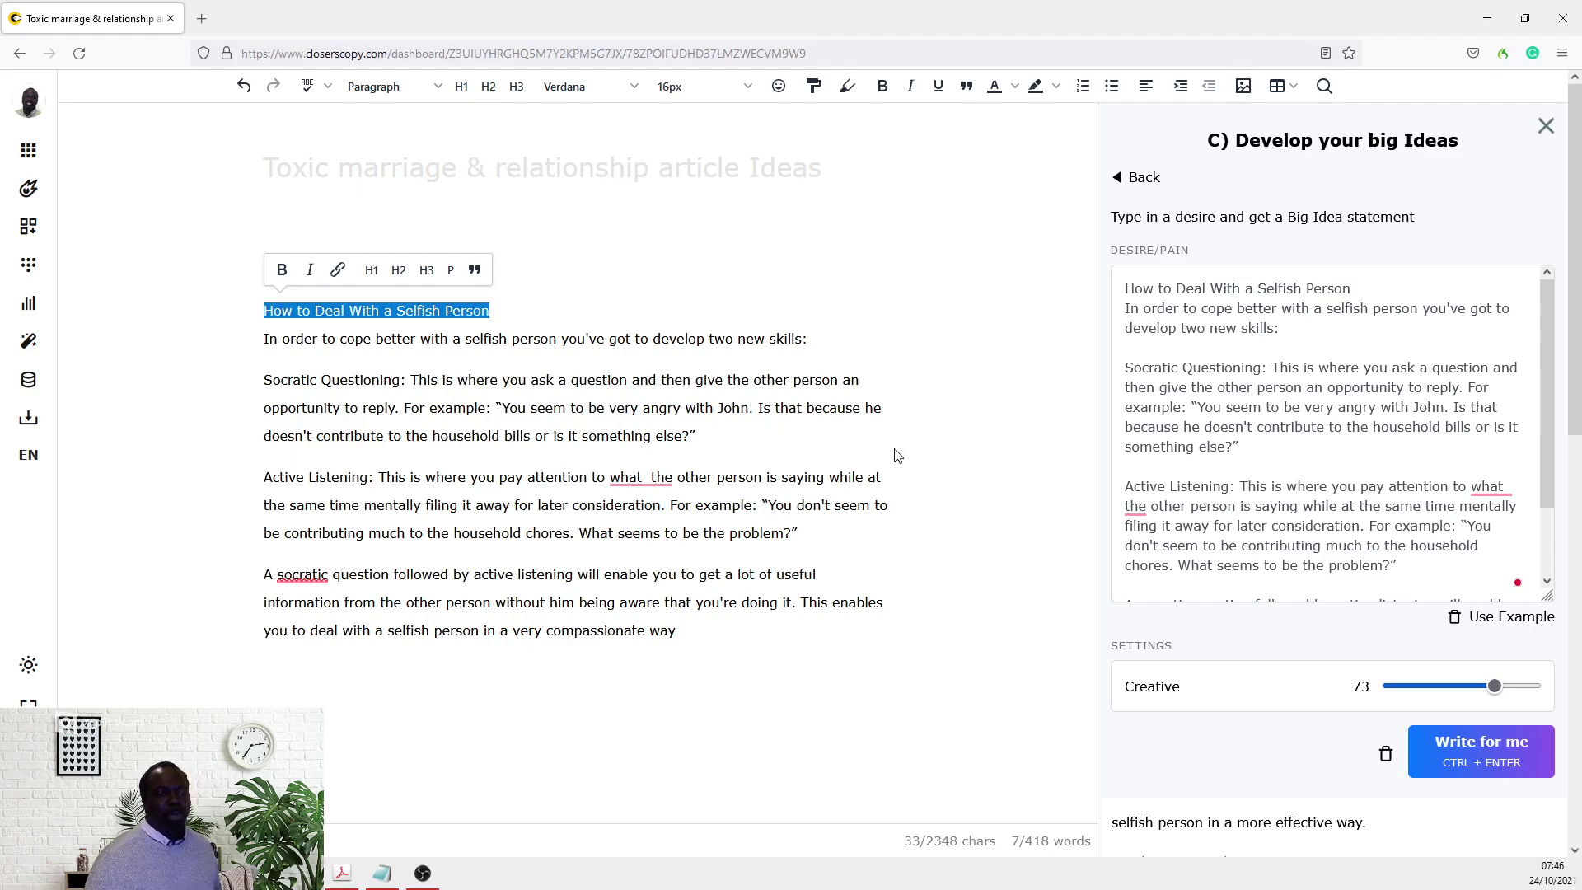
click(1352, 477)
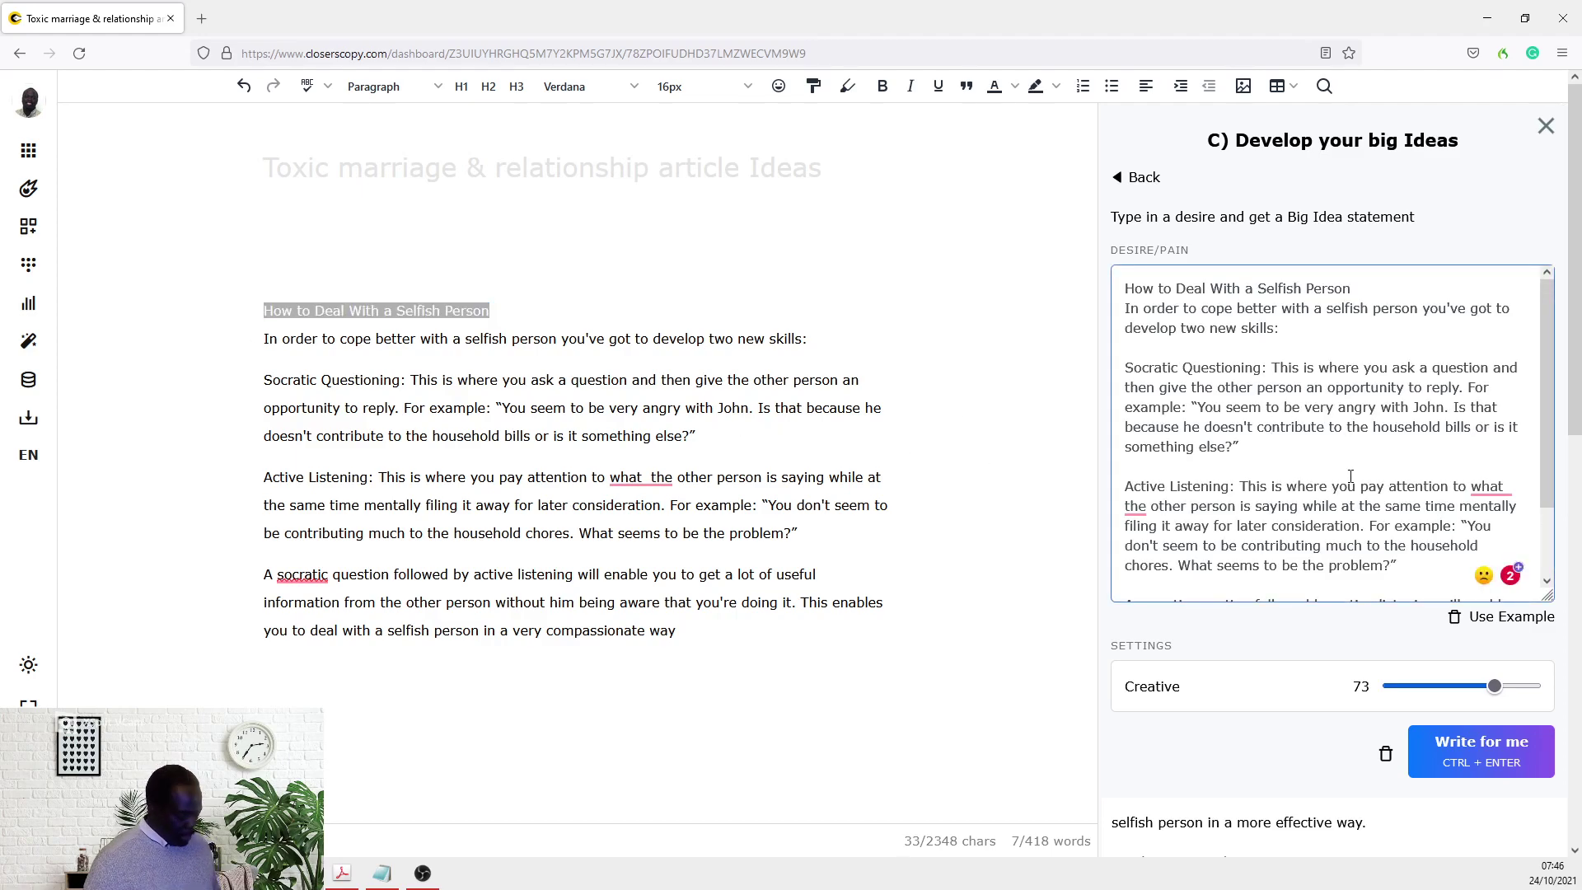
key(ctrl+a)
key(BackSpace)
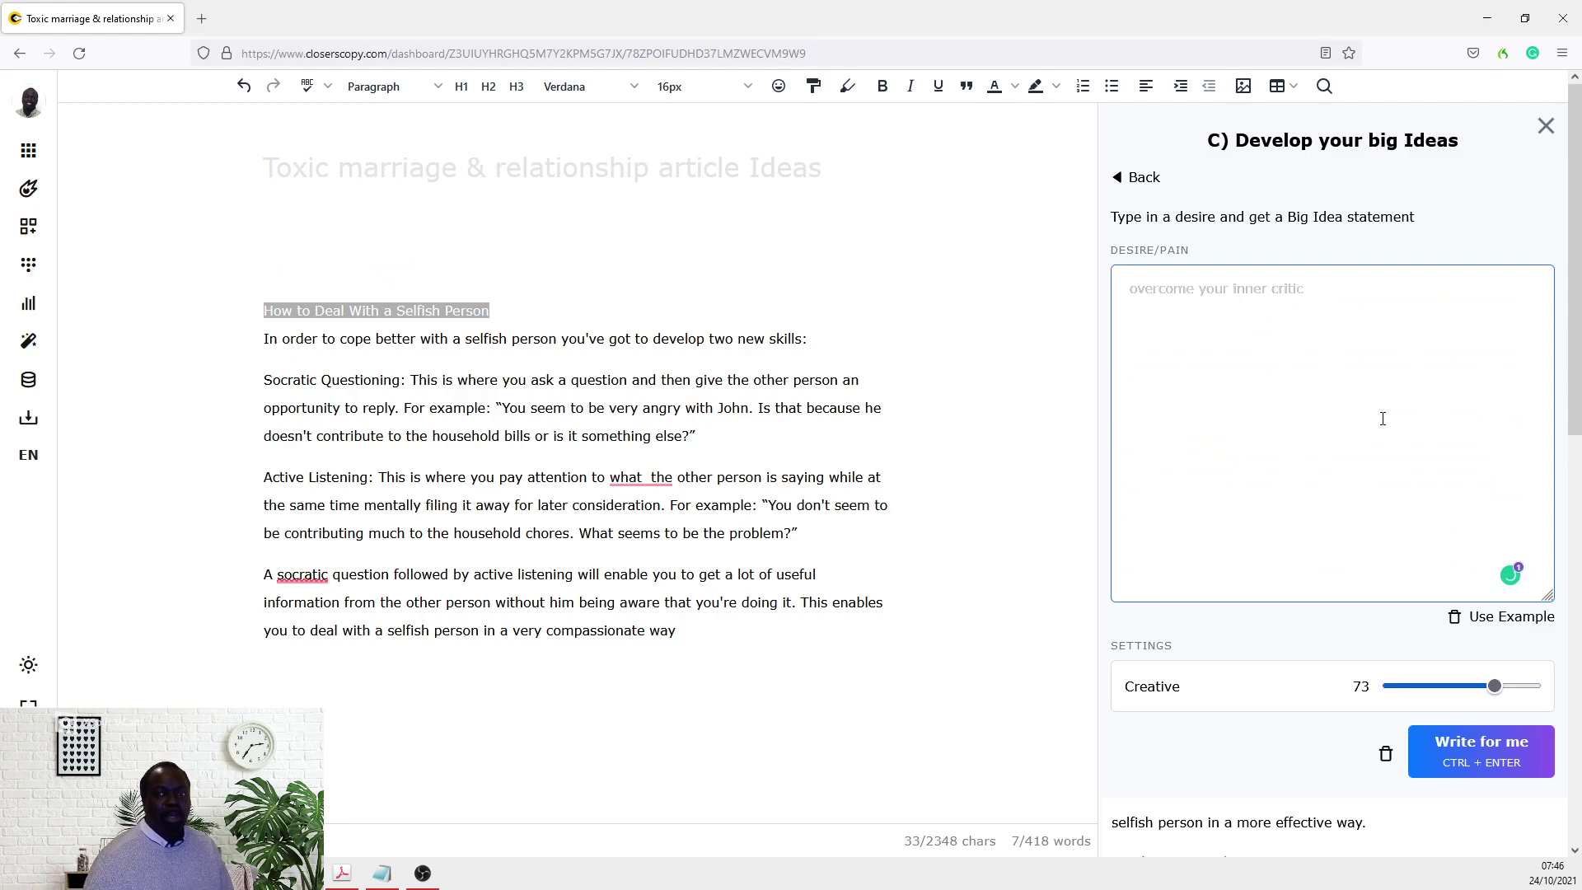
click(544, 322)
drag(545, 323, 250, 314)
key(ctrl+c)
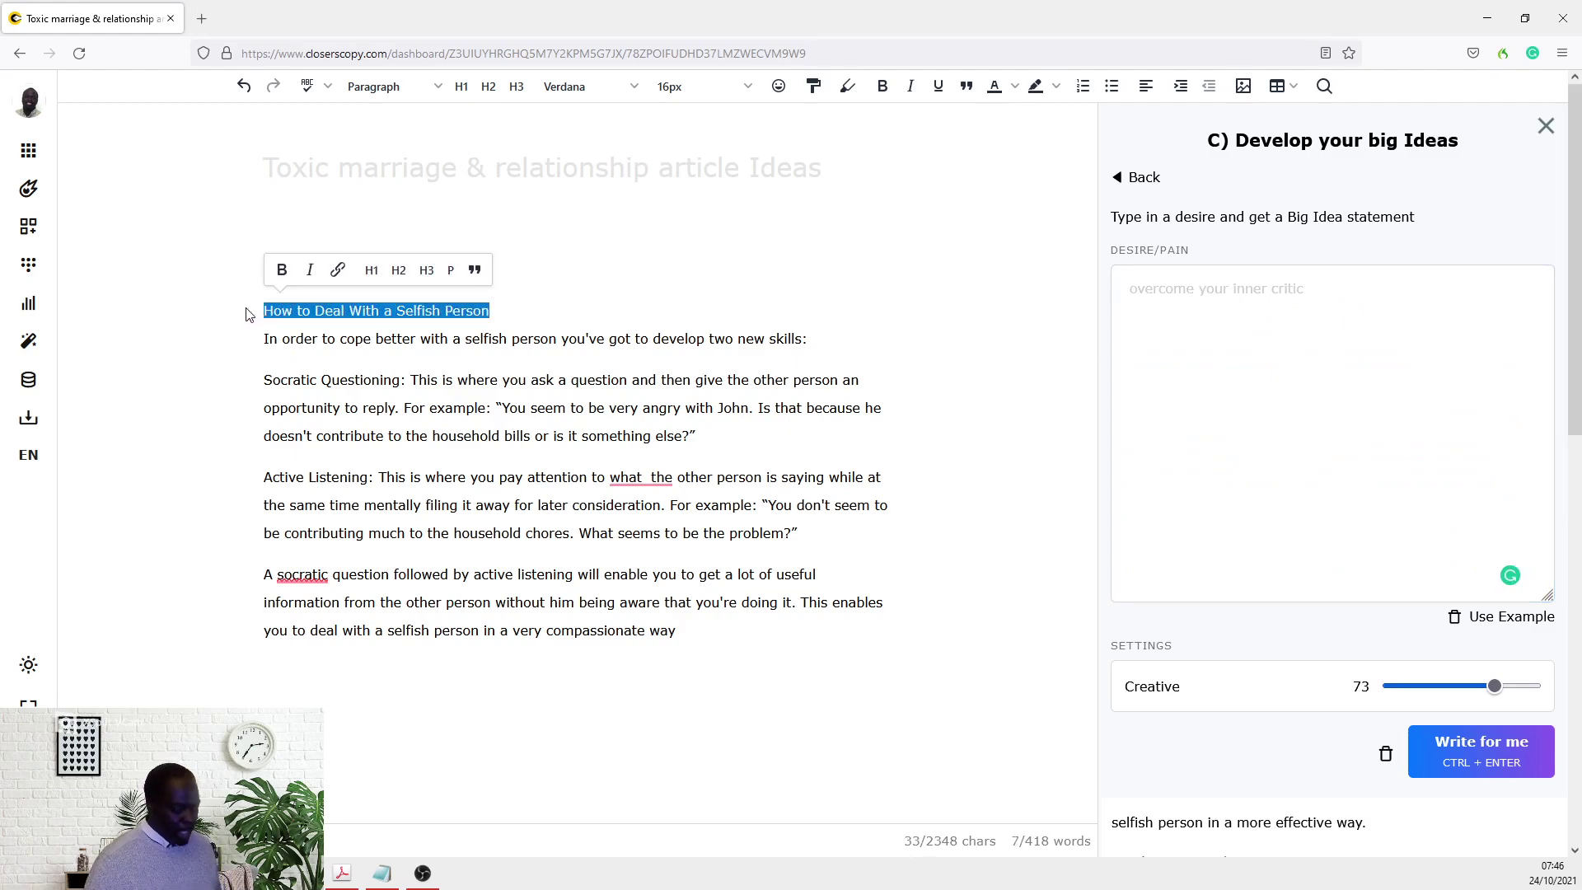
click(1162, 280)
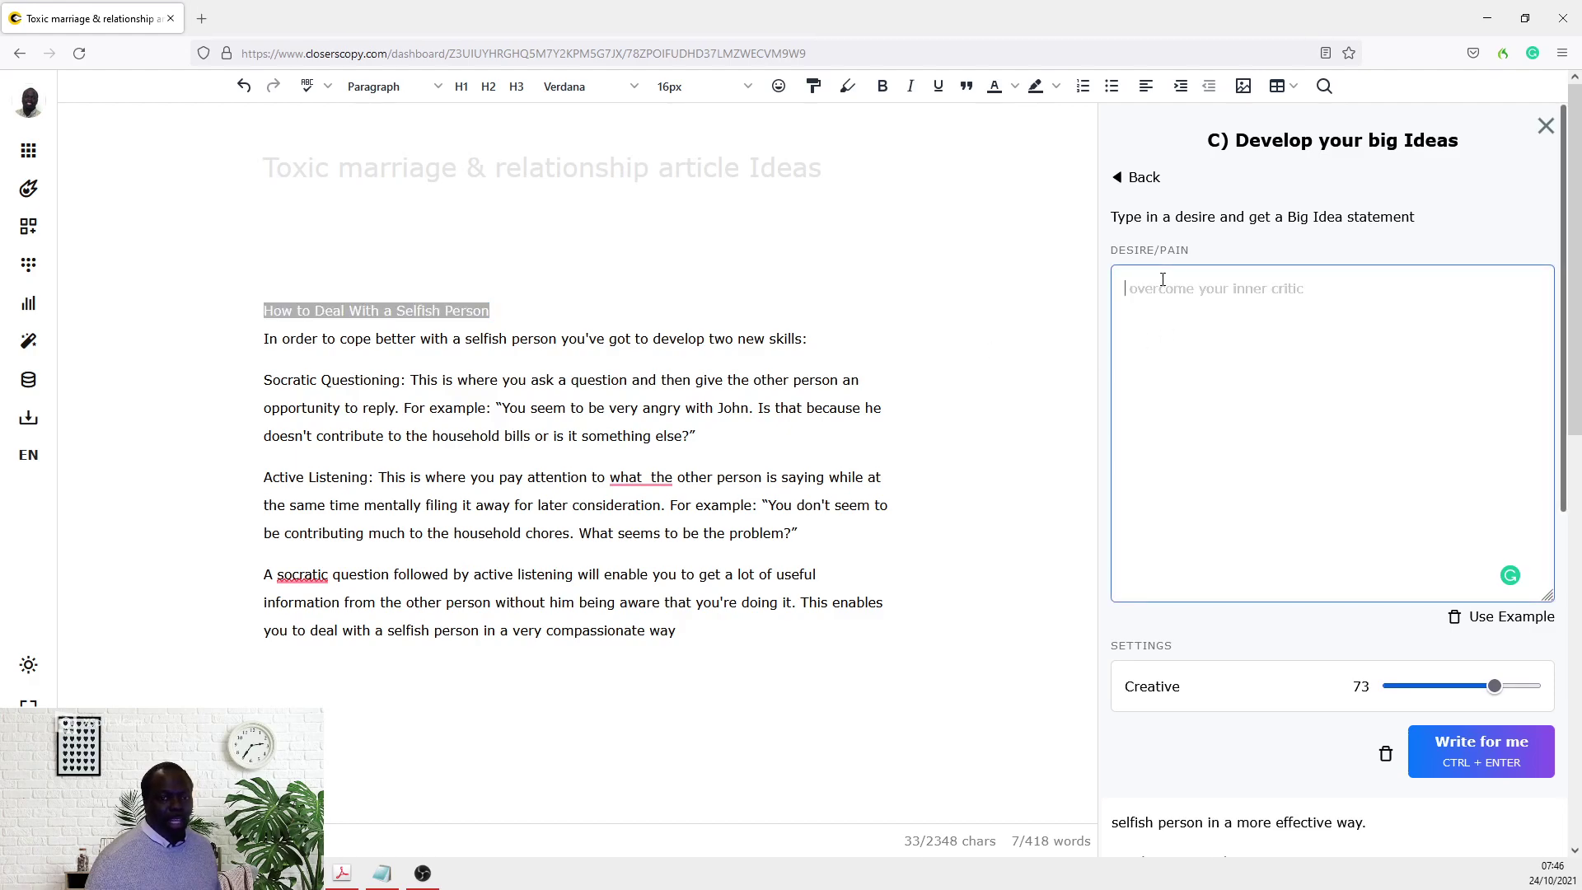
key(ctrl+v)
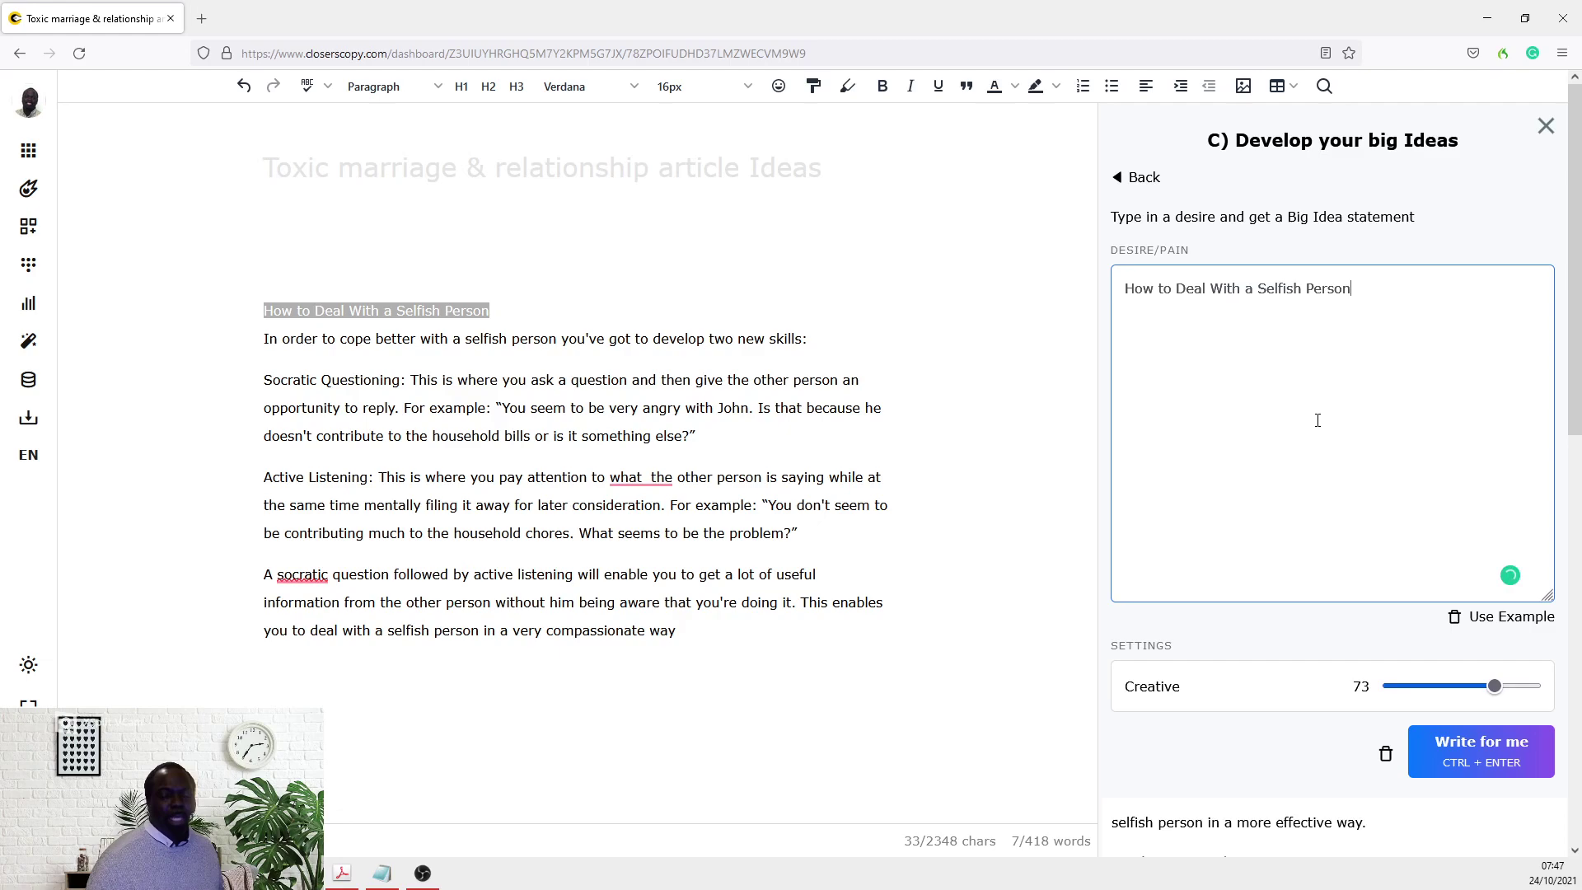
Remove all earlier generated results and break the Active Listening paragraph after 'what'
click(1386, 754)
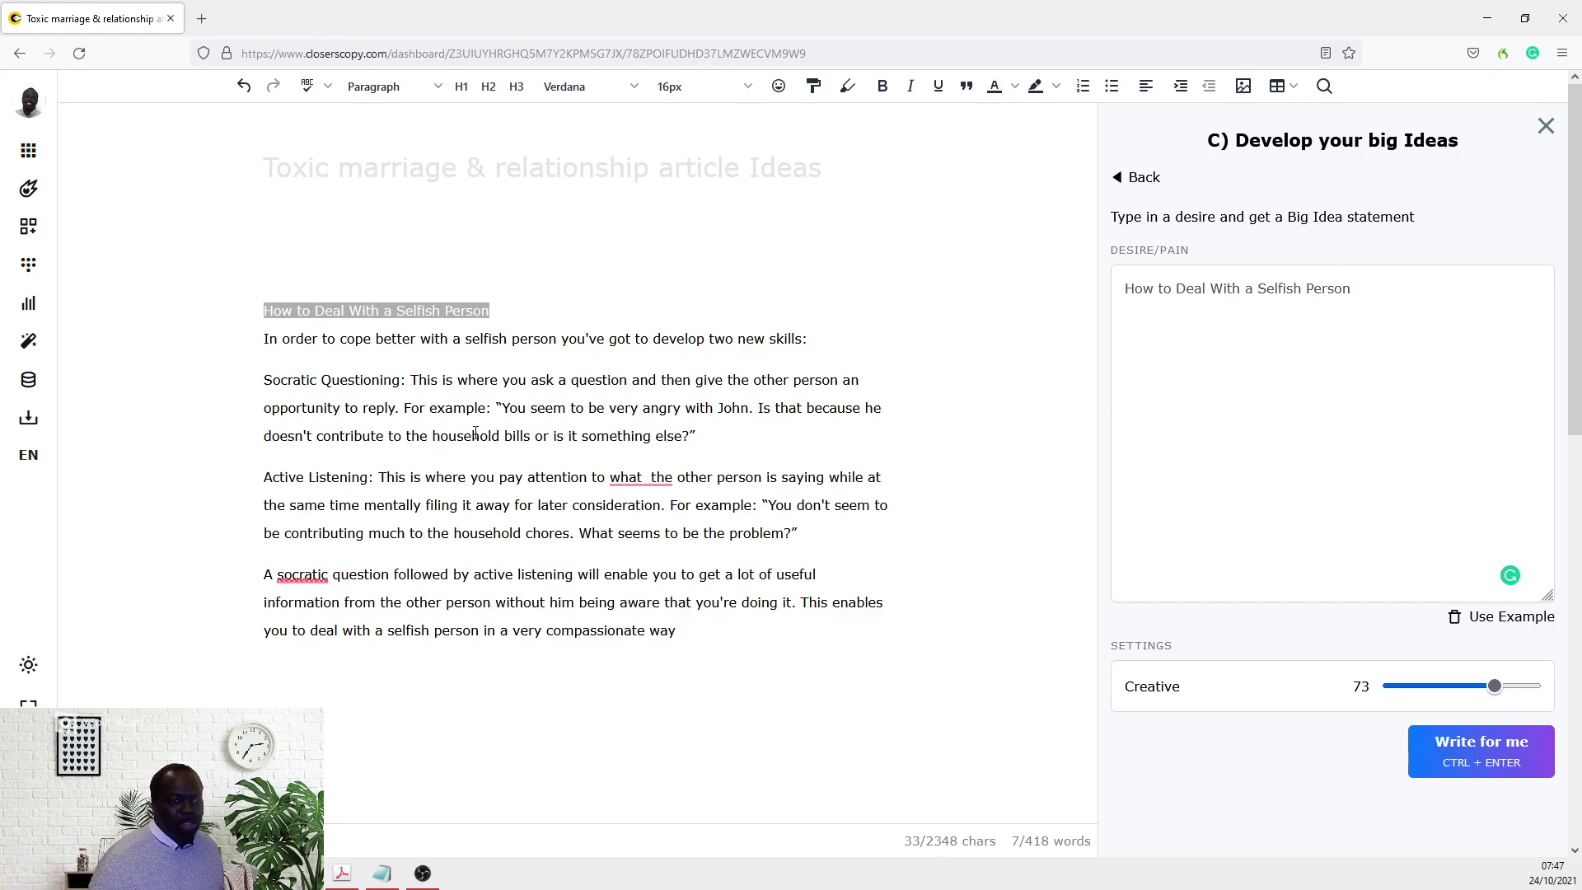
click(651, 477)
key(Return)
key(Return)
key(Return)
key(Return)
key(Return)
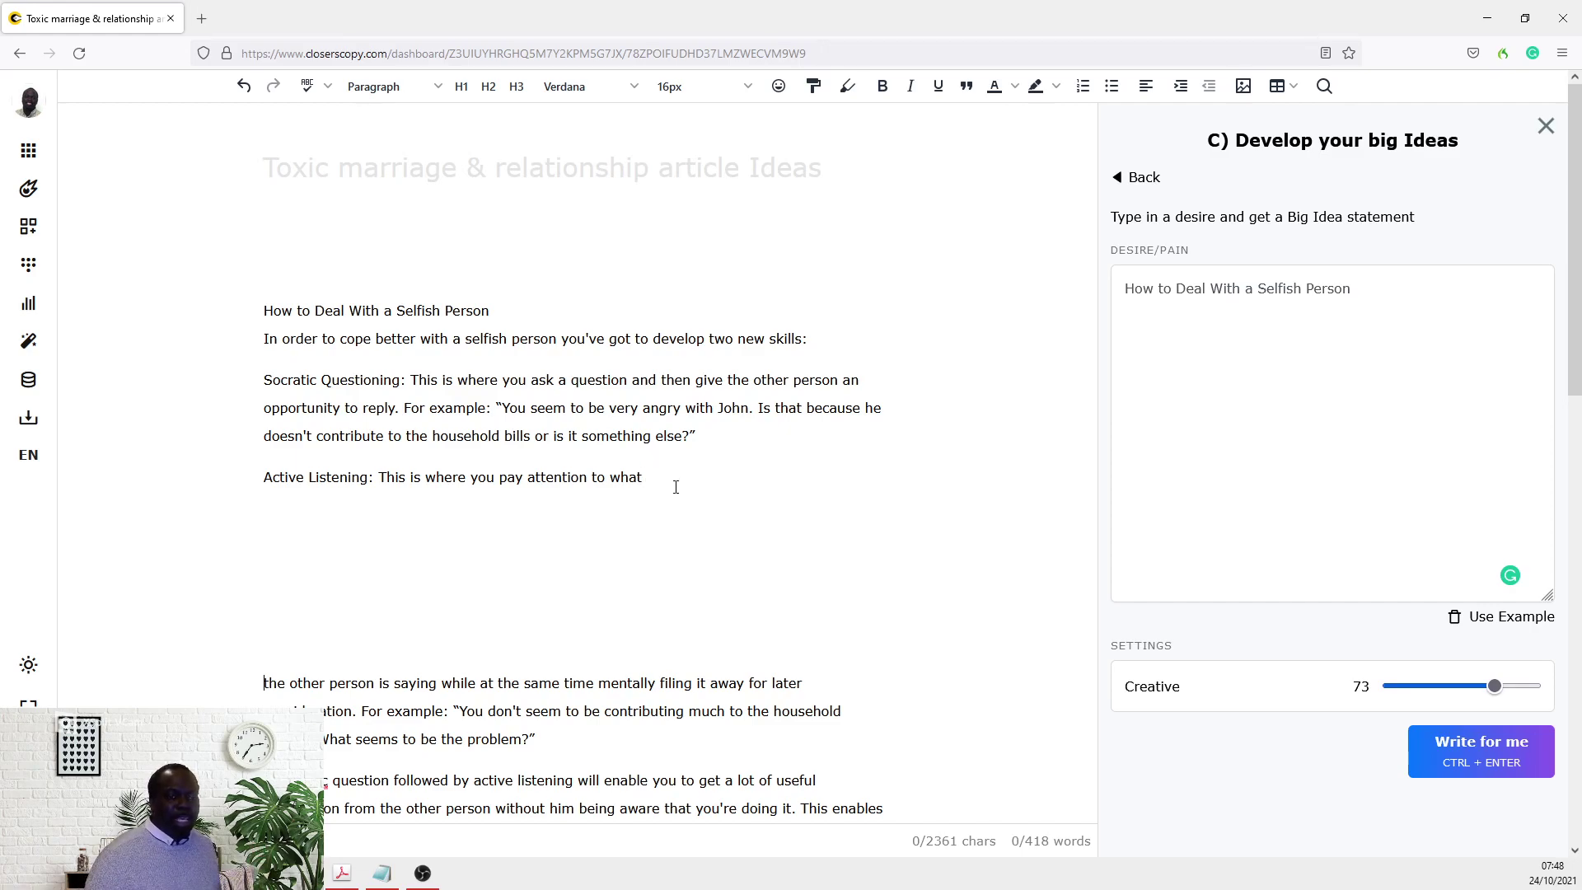
Replace the Desire/Pain heading with the article text through 'pay attention to what' and generate continuations
drag(676, 487, 244, 321)
key(ctrl+c)
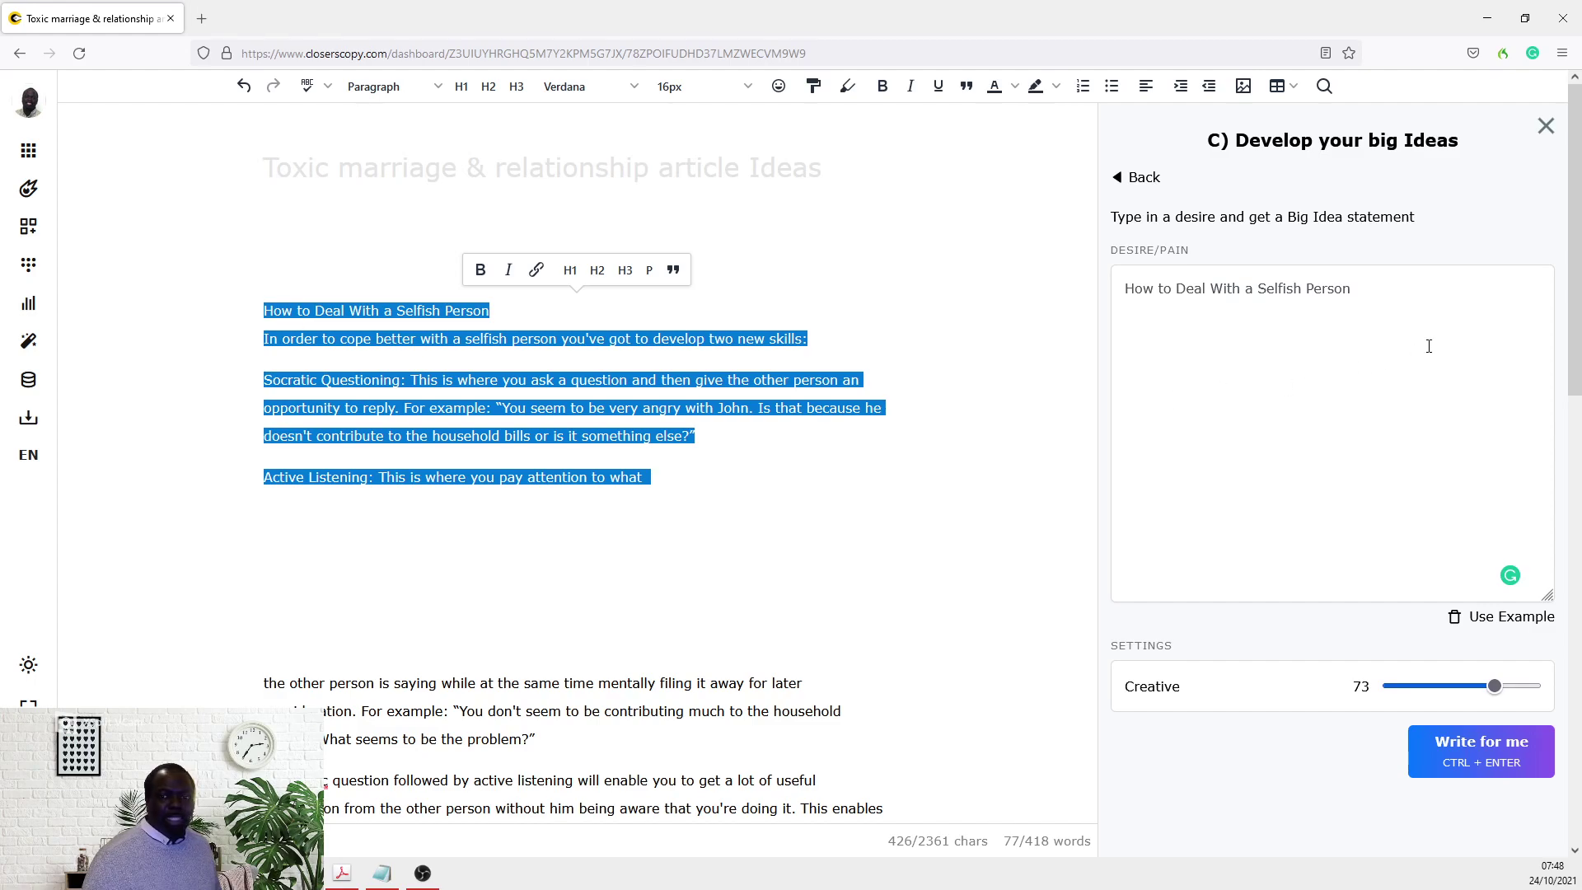
drag(1427, 346, 1079, 285)
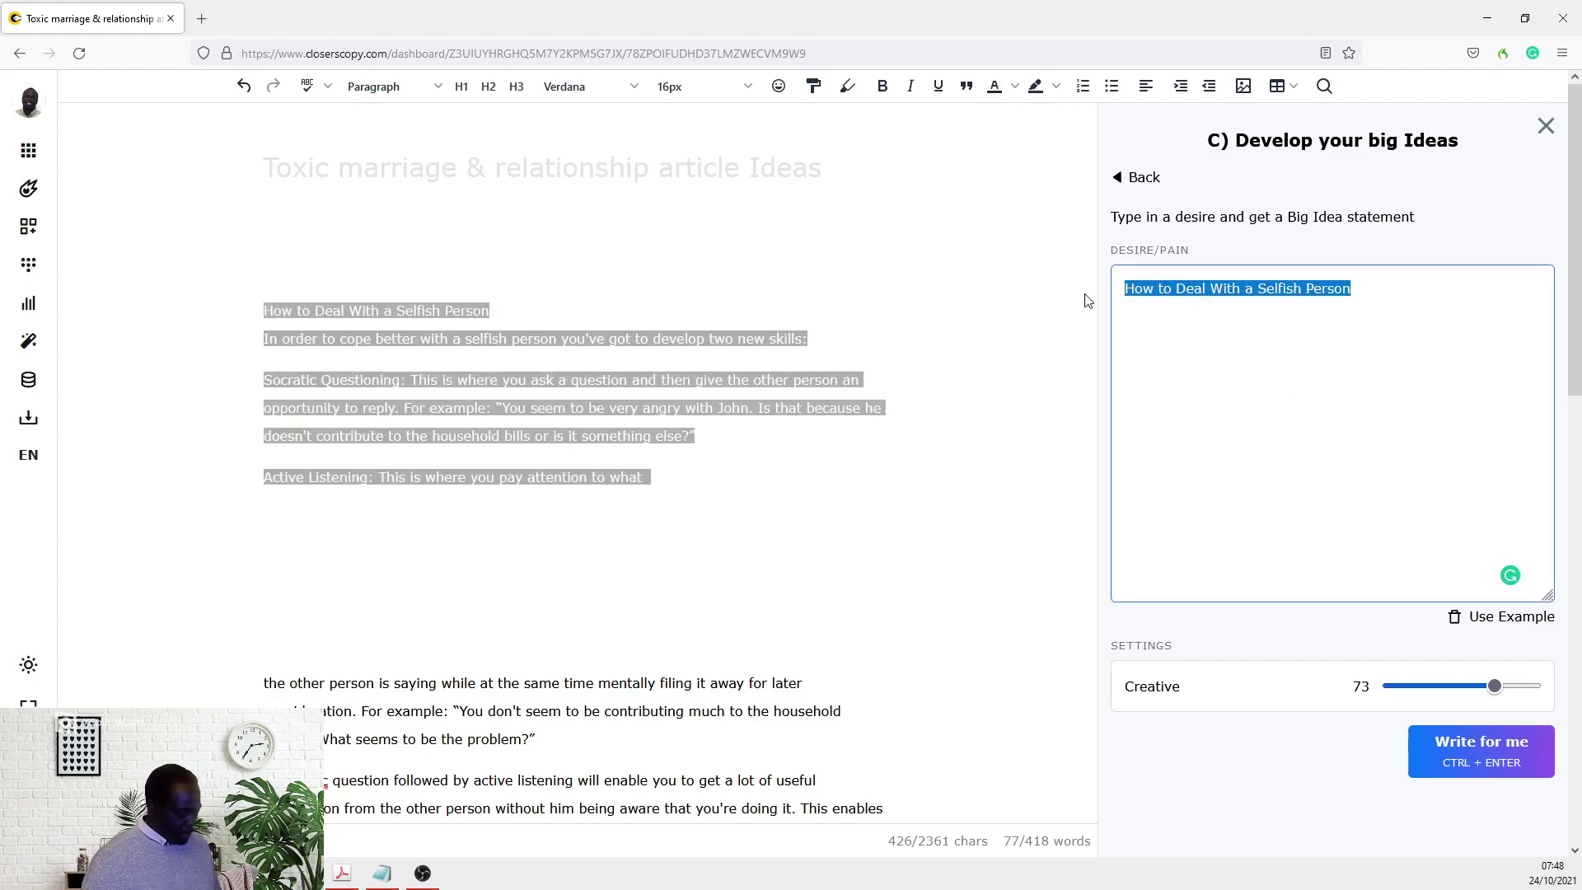
key(ctrl+v)
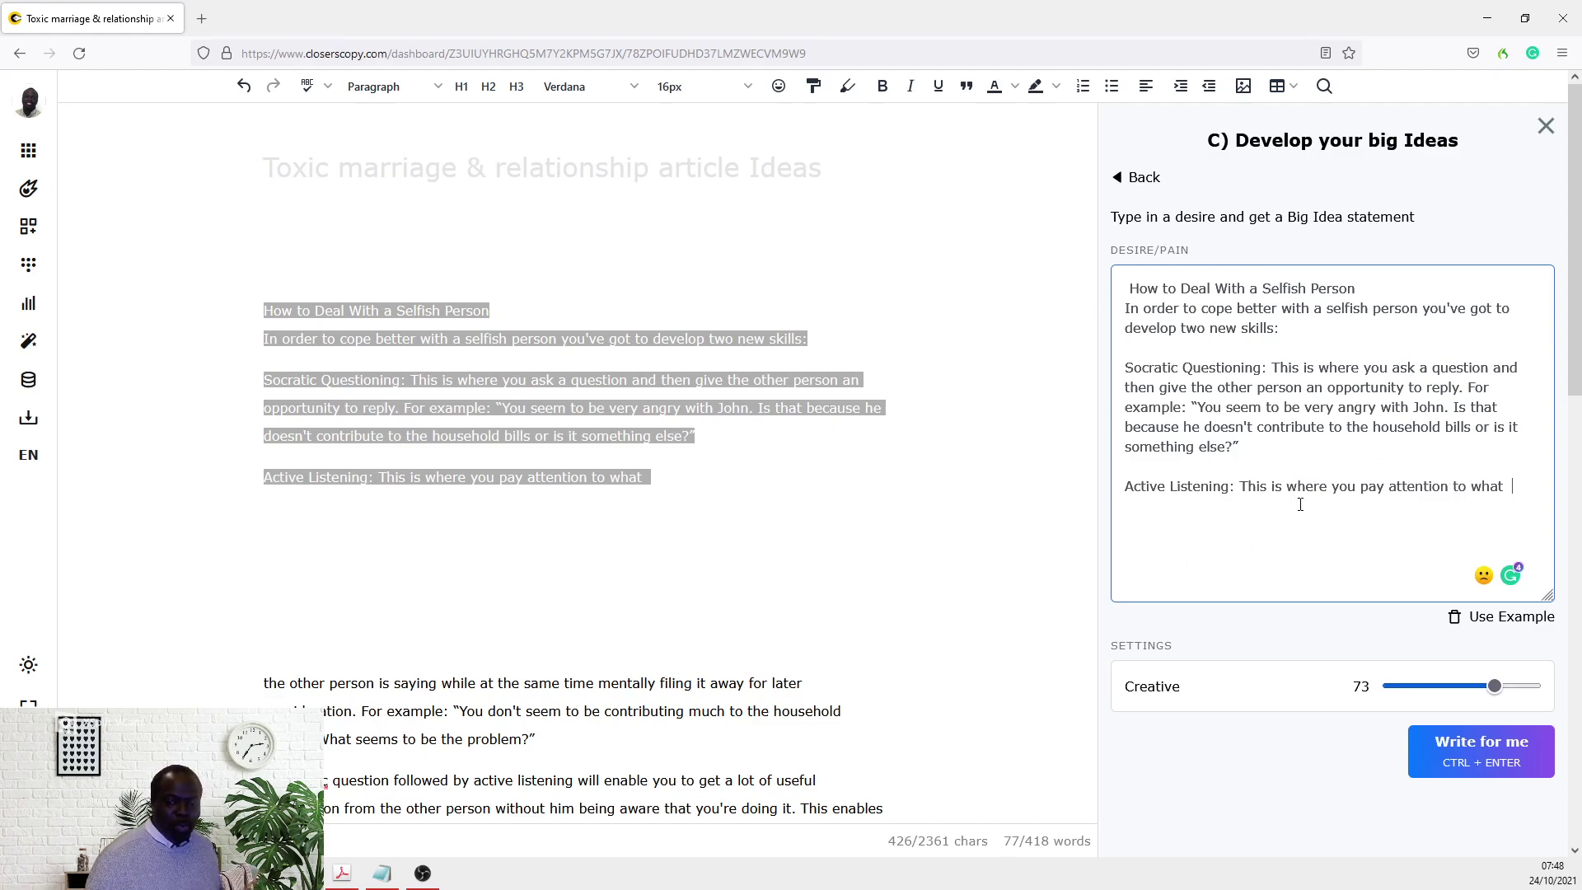
key(shift+Left)
key(shift+Left)
click(1525, 485)
click(1492, 738)
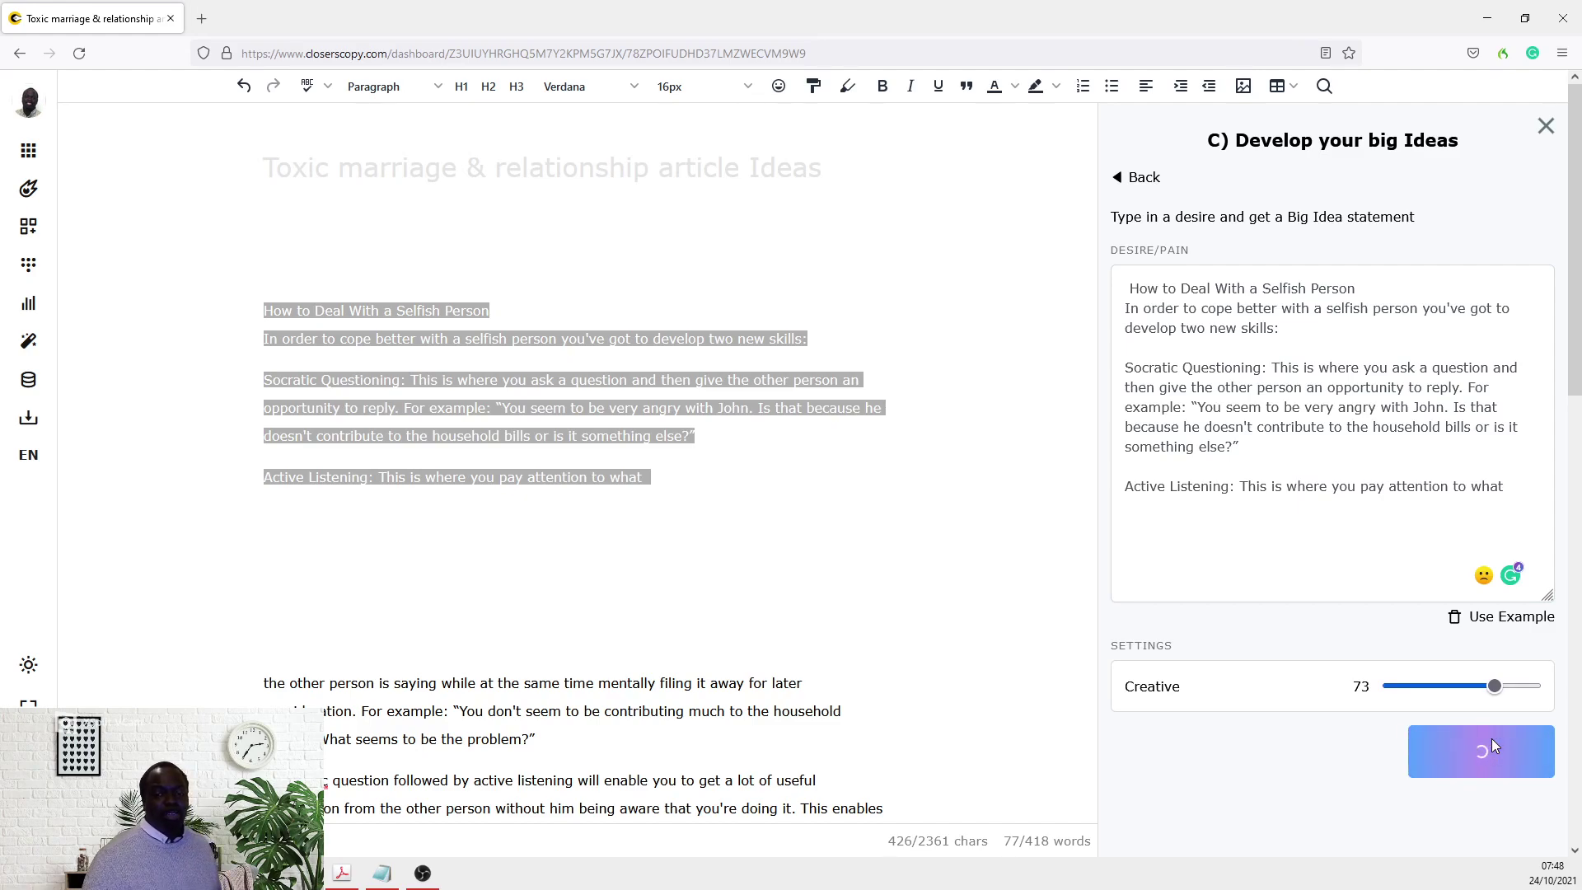
Select the useful part of the first continuation, 'the other person is saying while showing interest…'
scroll(1406, 651, down, 1)
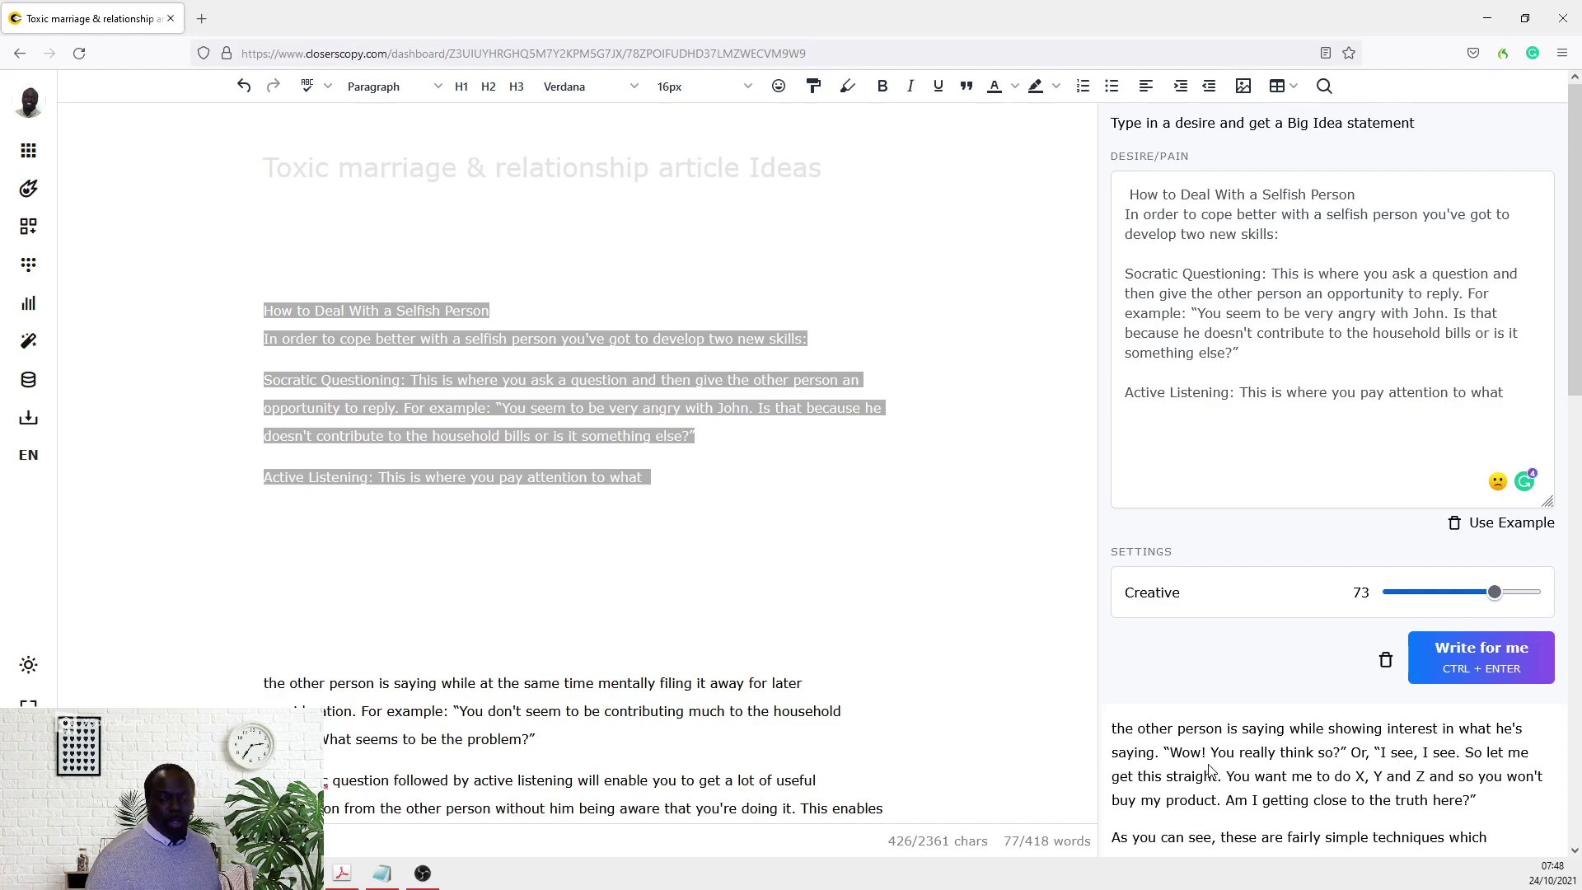
scroll(1209, 773, down, 1)
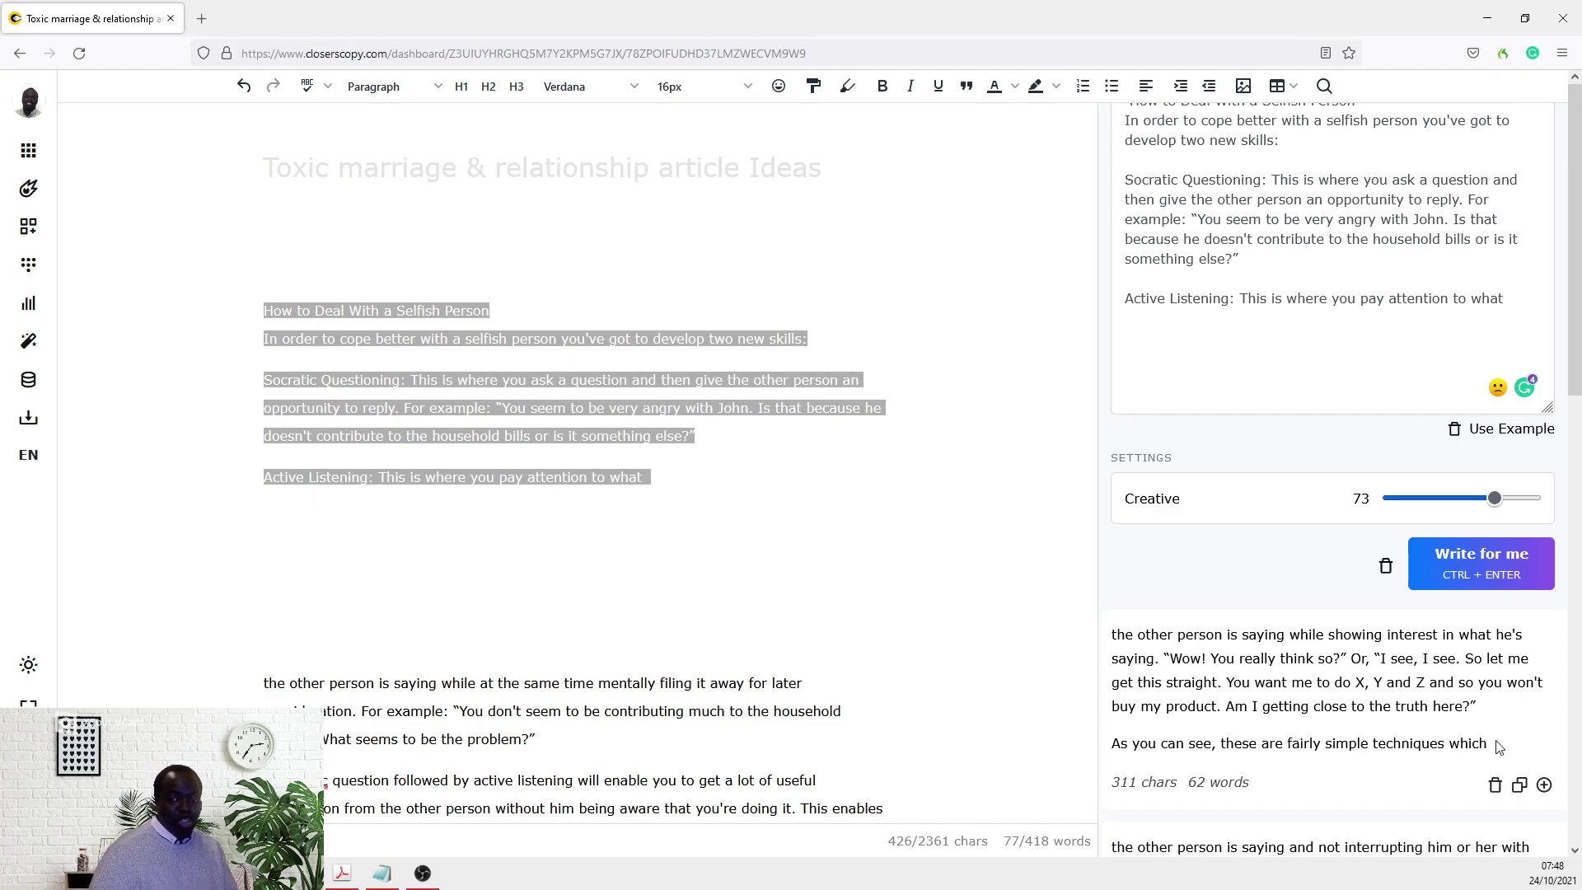
drag(1490, 745, 1251, 659)
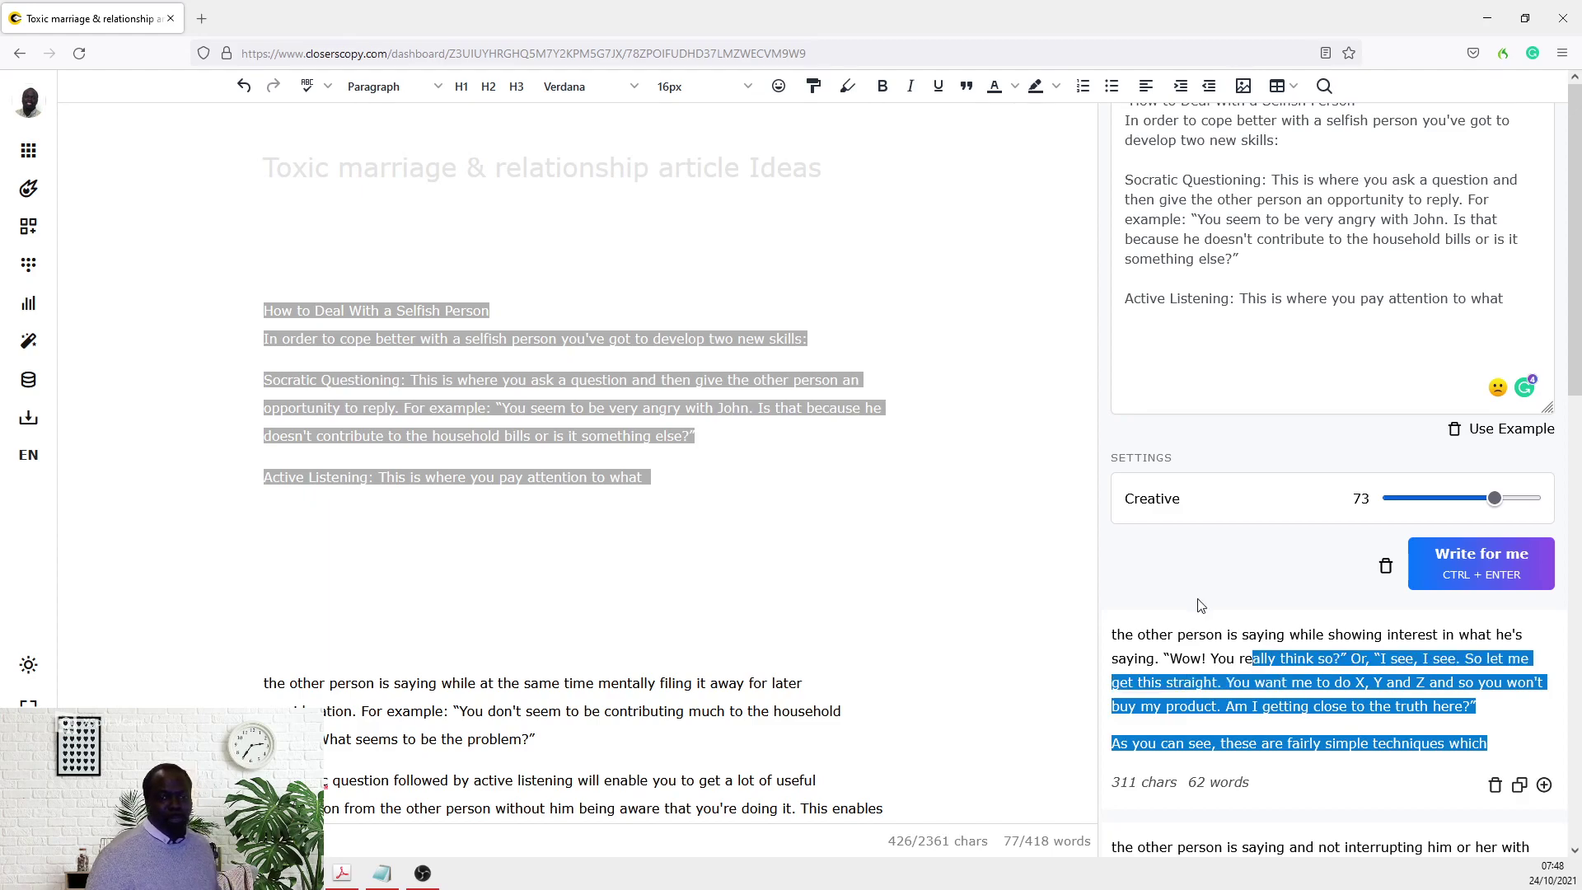
Insert several blank lines above the article heading
click(264, 311)
key(Return)
key(Return)
key(Return)
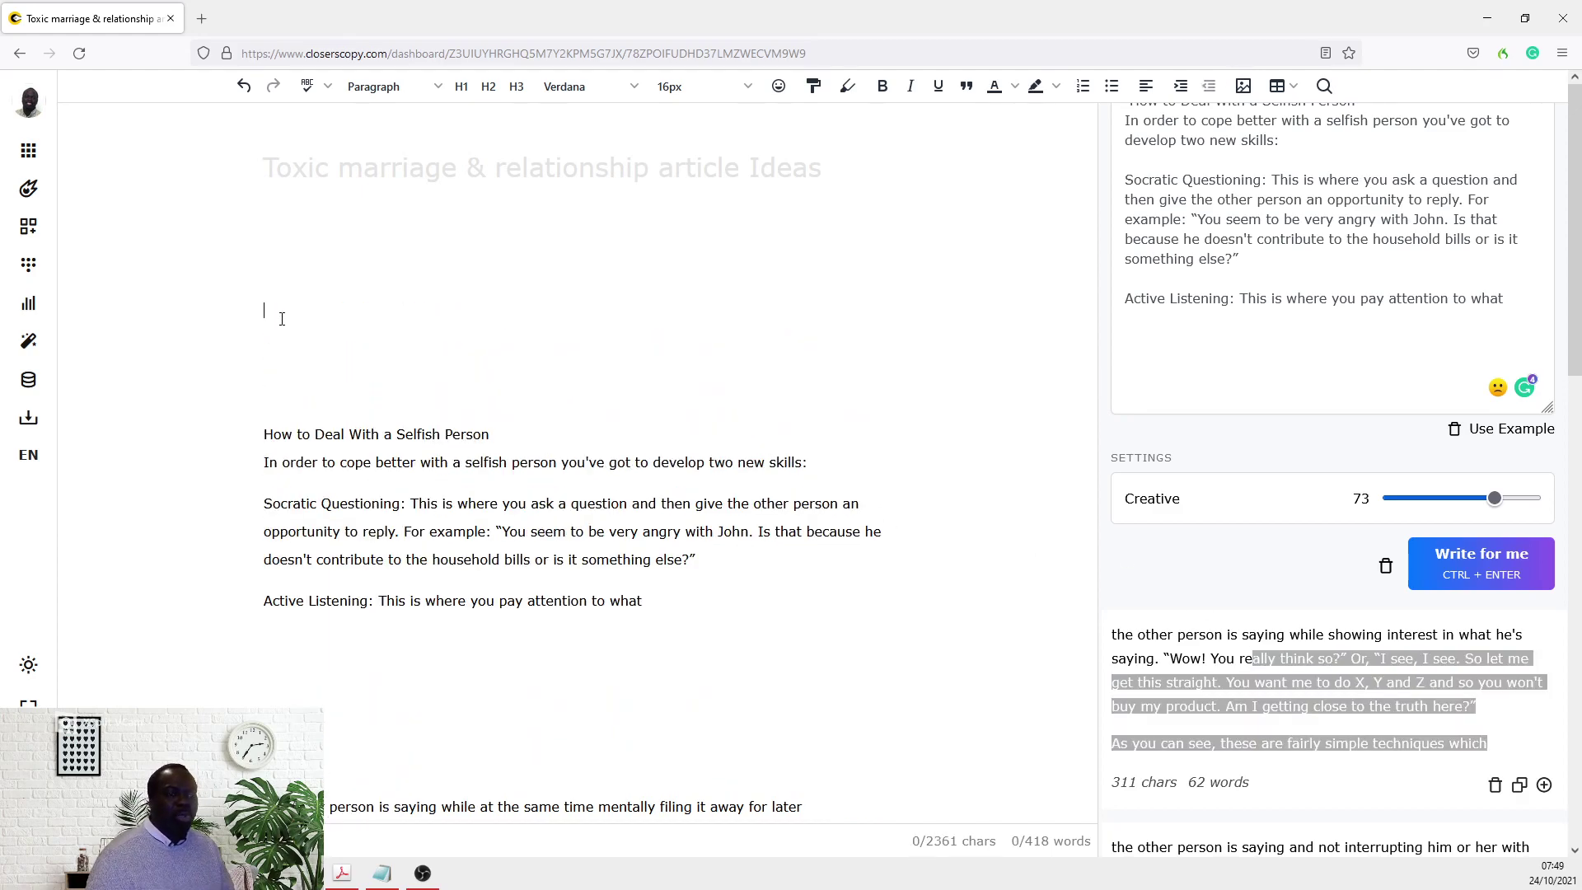
click(282, 332)
key(Return)
key(Return)
key(Return)
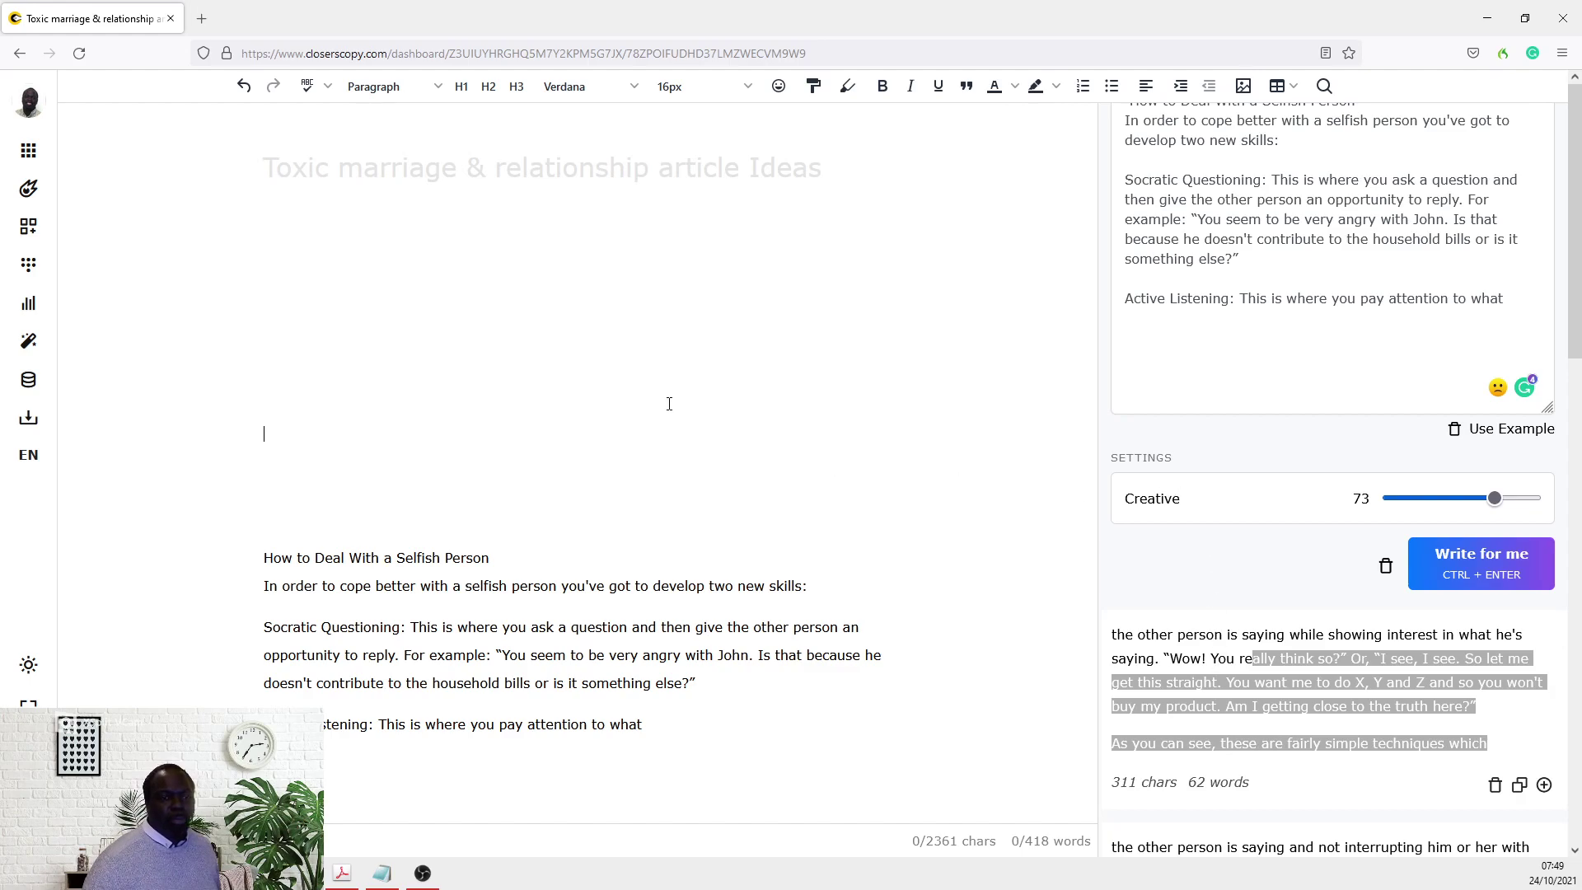
Insert the first generated continuation into the article
click(473, 303)
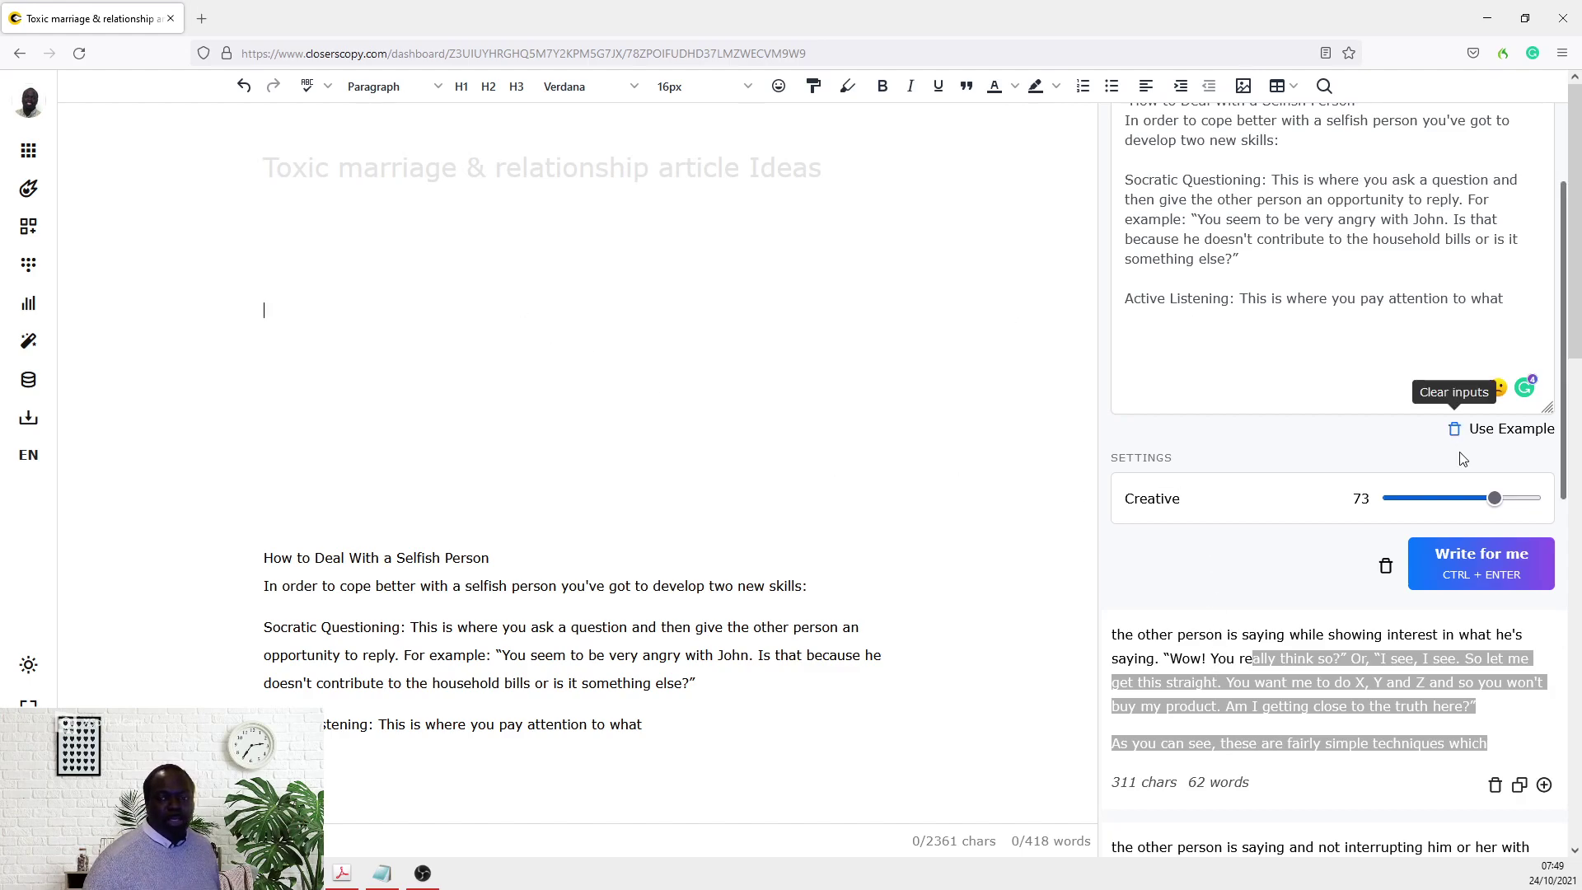
drag(1516, 298, 1220, 244)
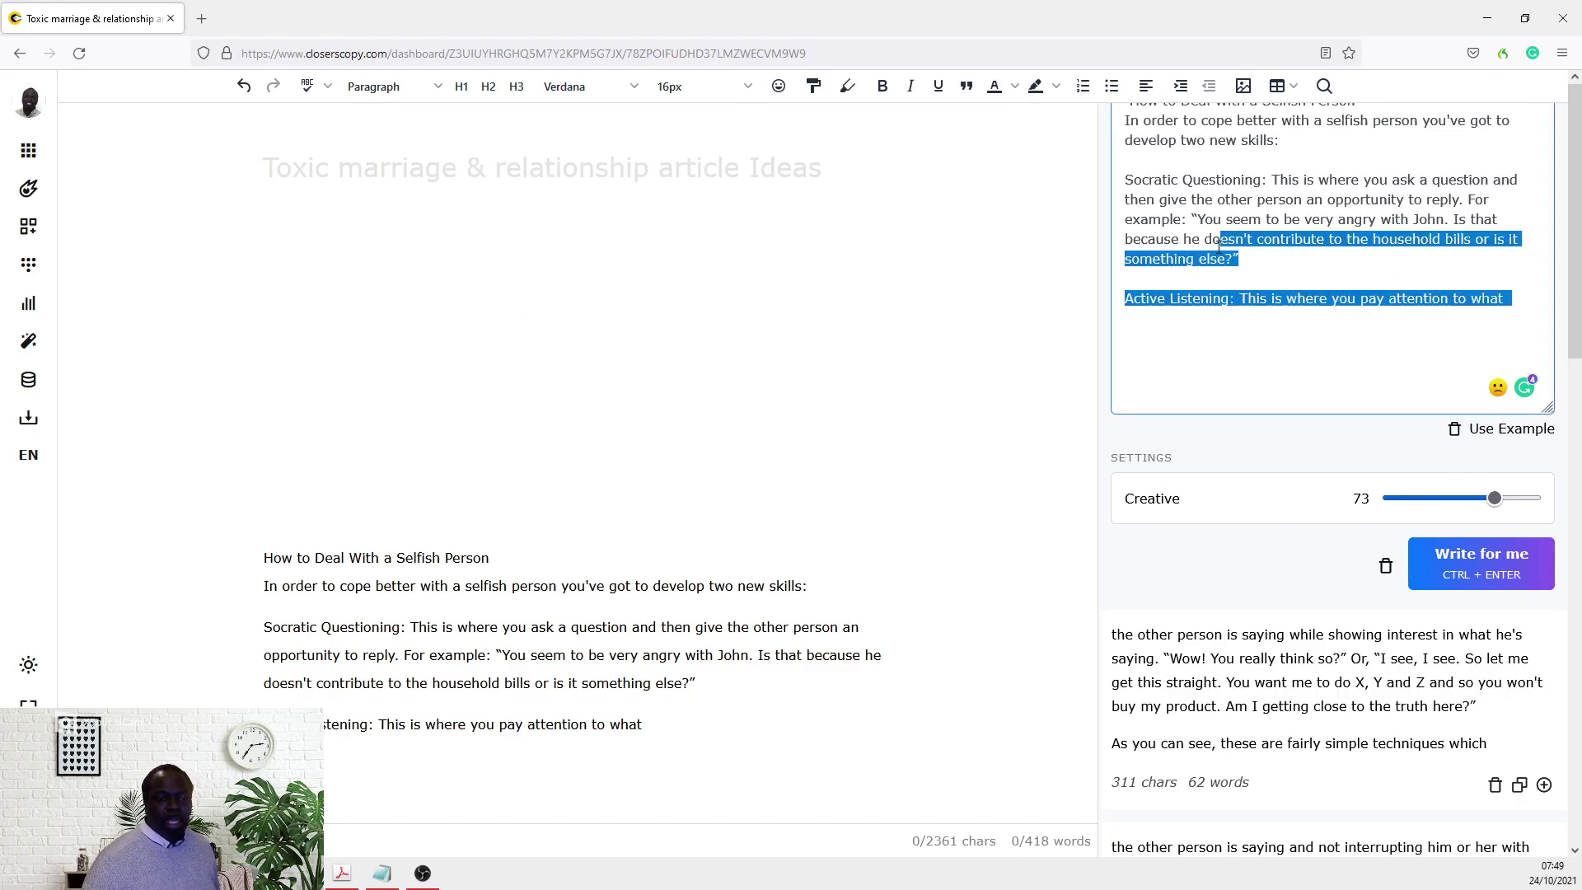
scroll(705, 691, down, 3)
click(700, 471)
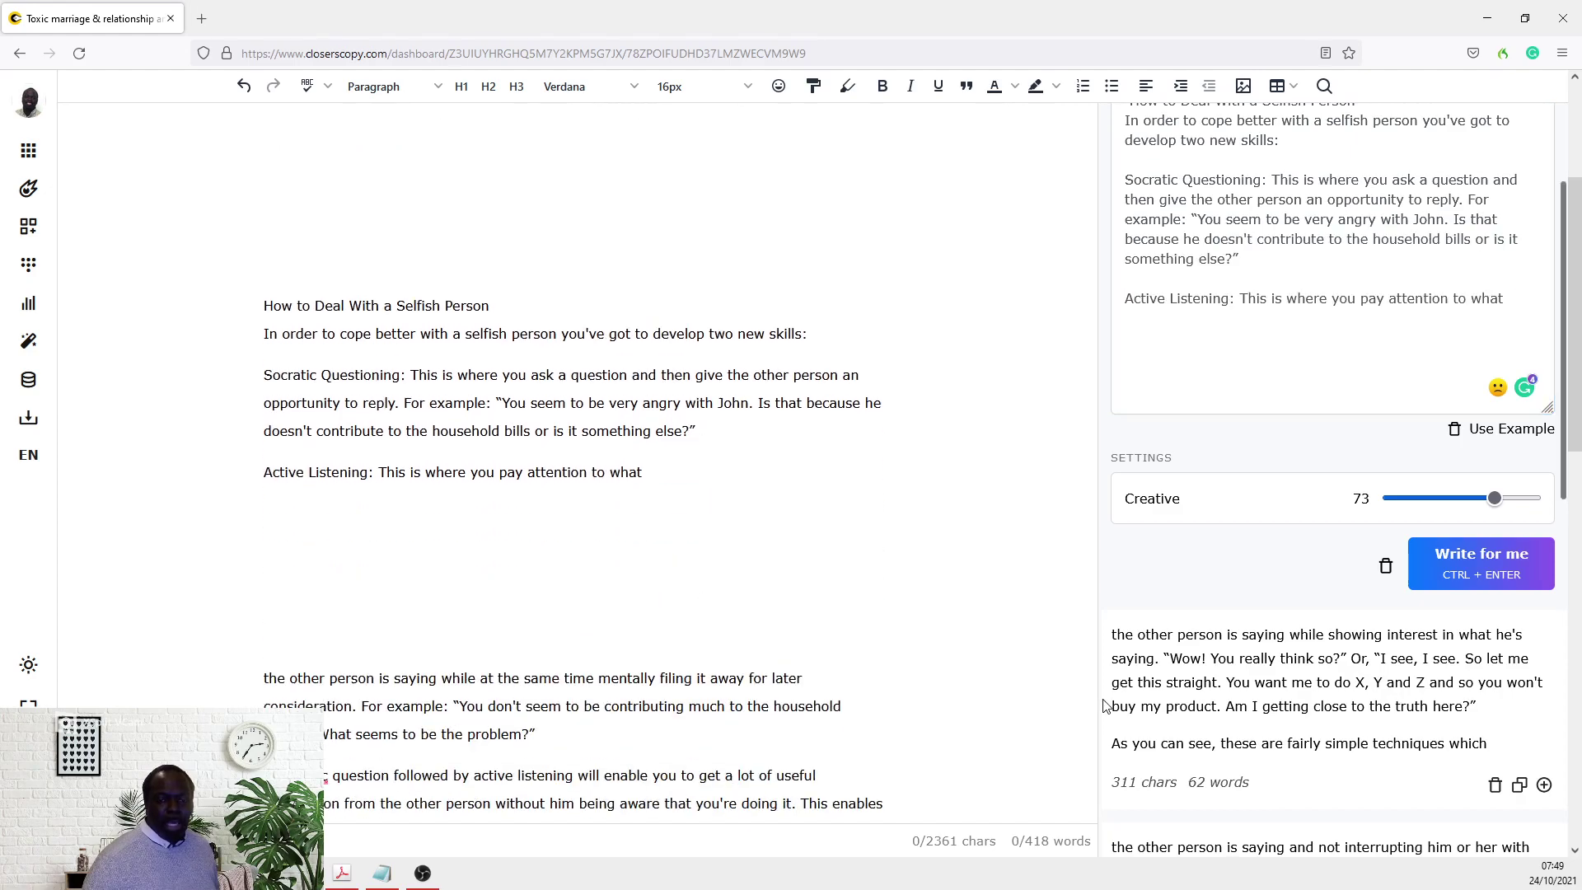
click(1544, 785)
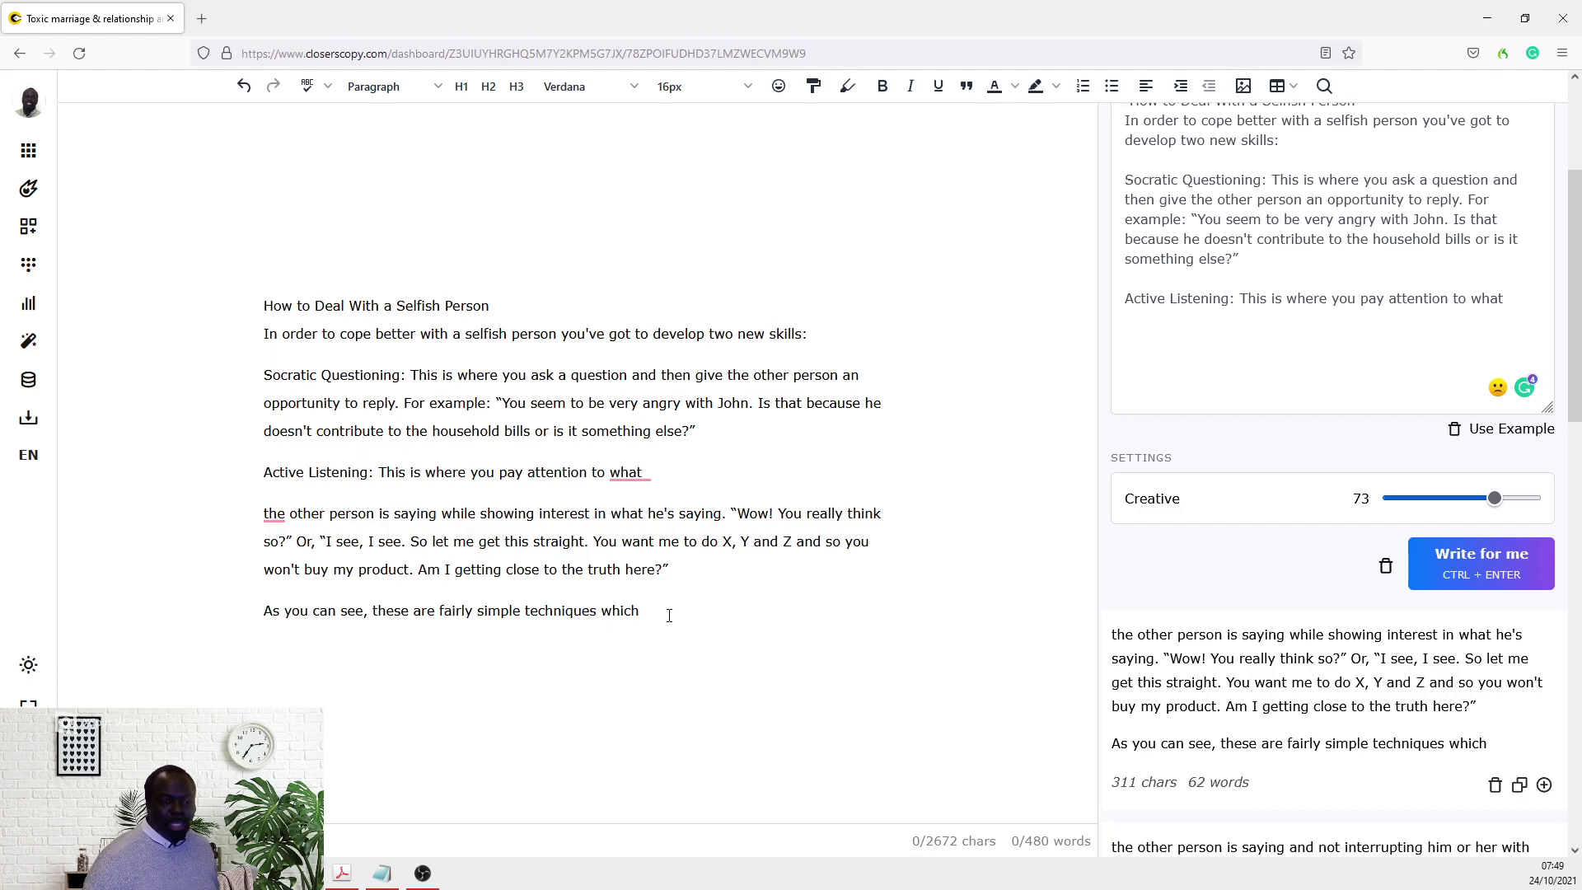
Join the inserted passage onto the Active Listening sentence right after 'what', removing the doubled space
click(265, 513)
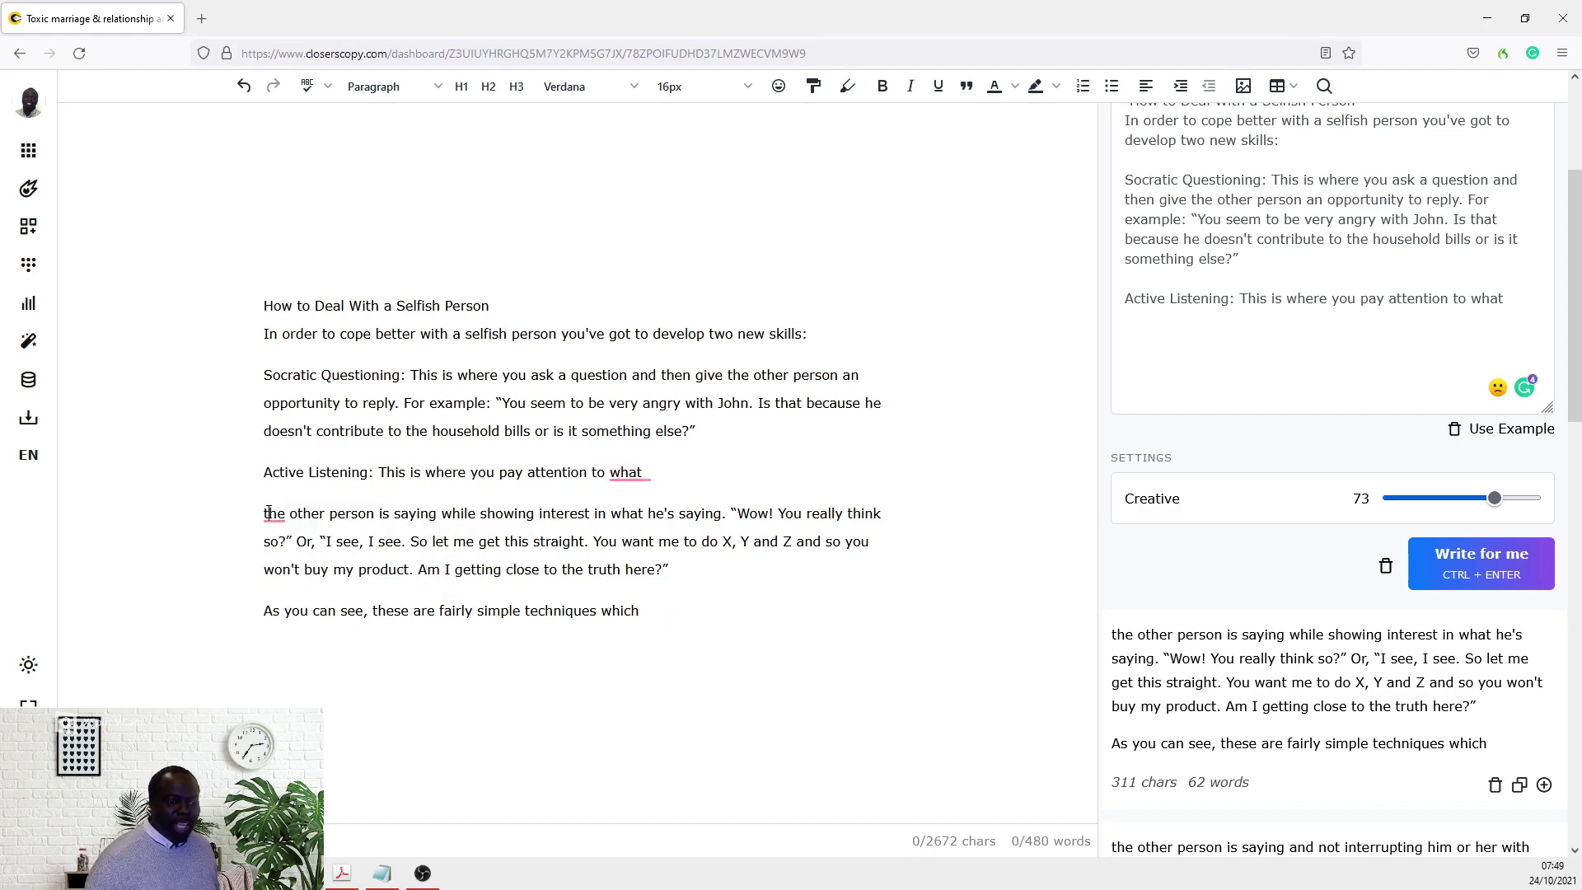
key(BackSpace)
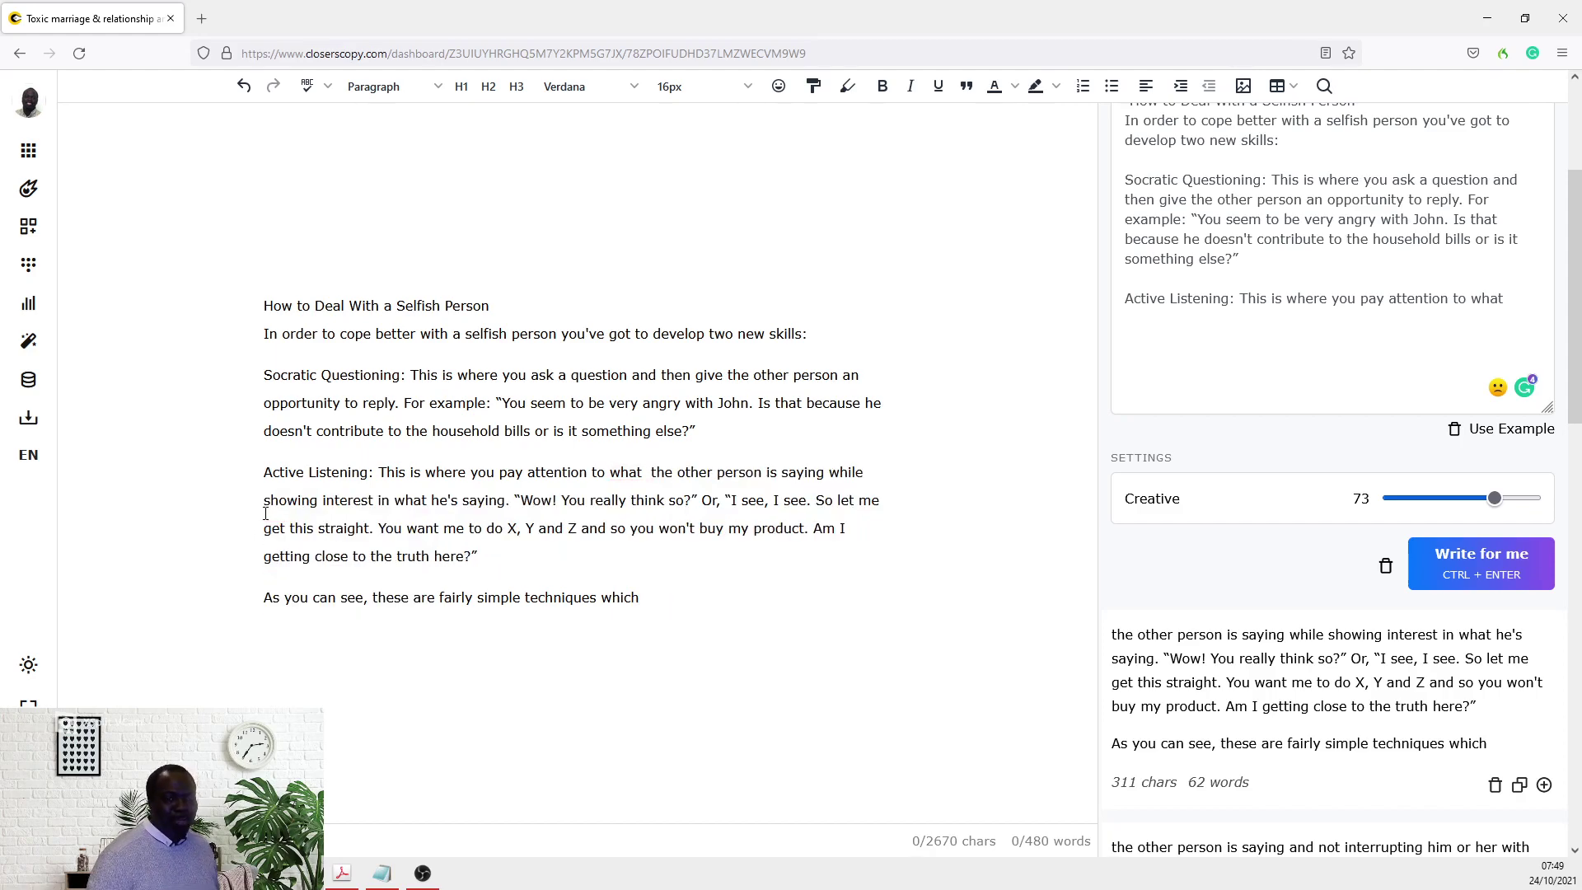
key(BackSpace)
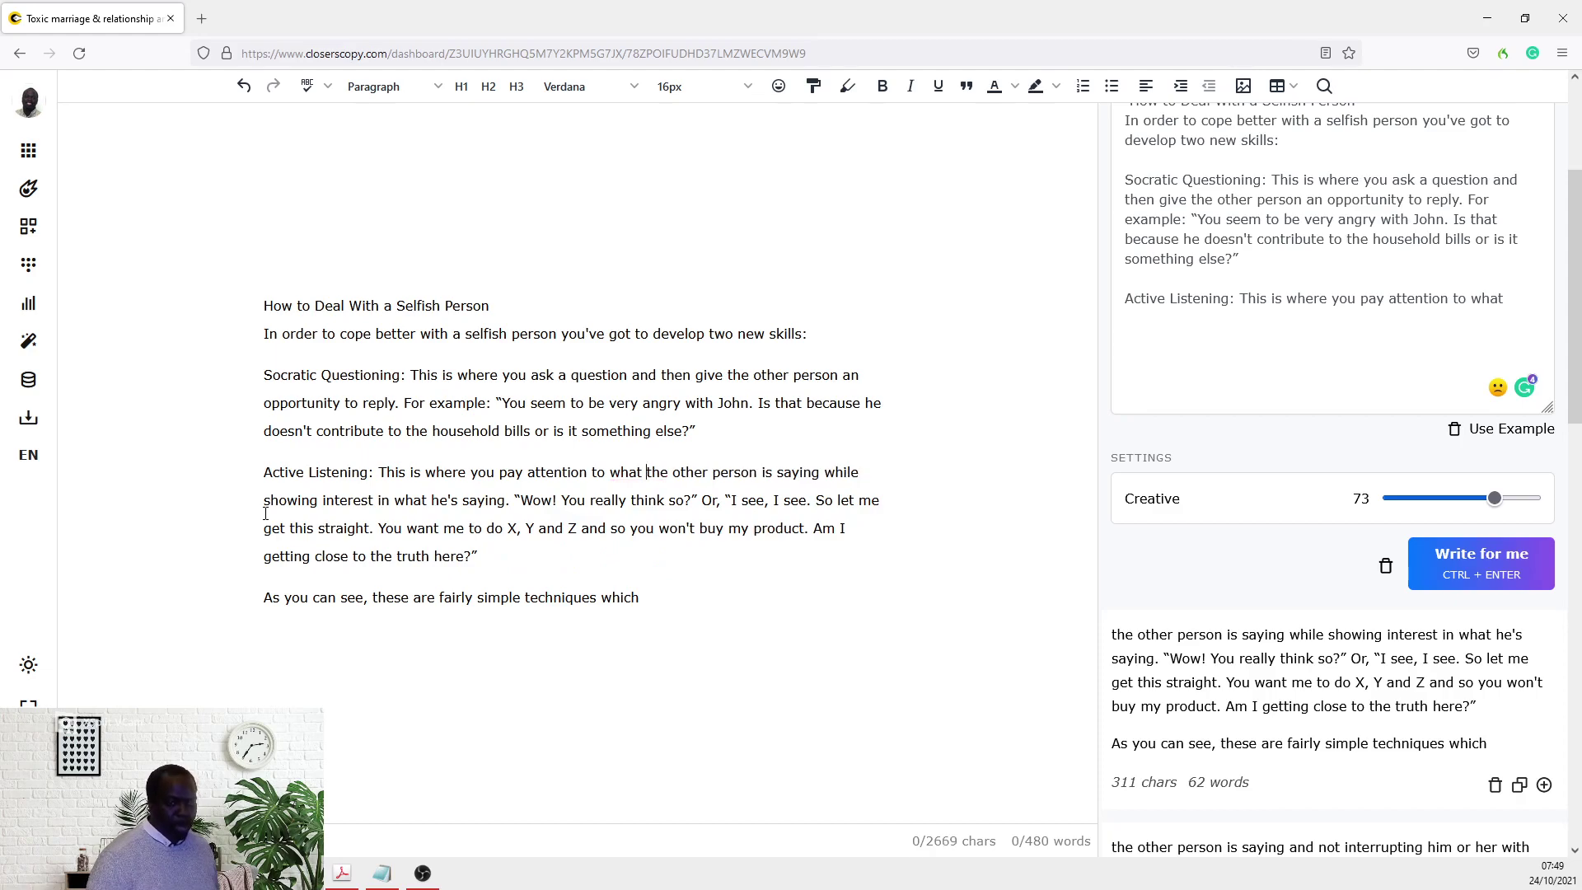
click(667, 639)
Replace the Desire/Pain text with the entire current article and generate new continuations
drag(692, 617, 138, 299)
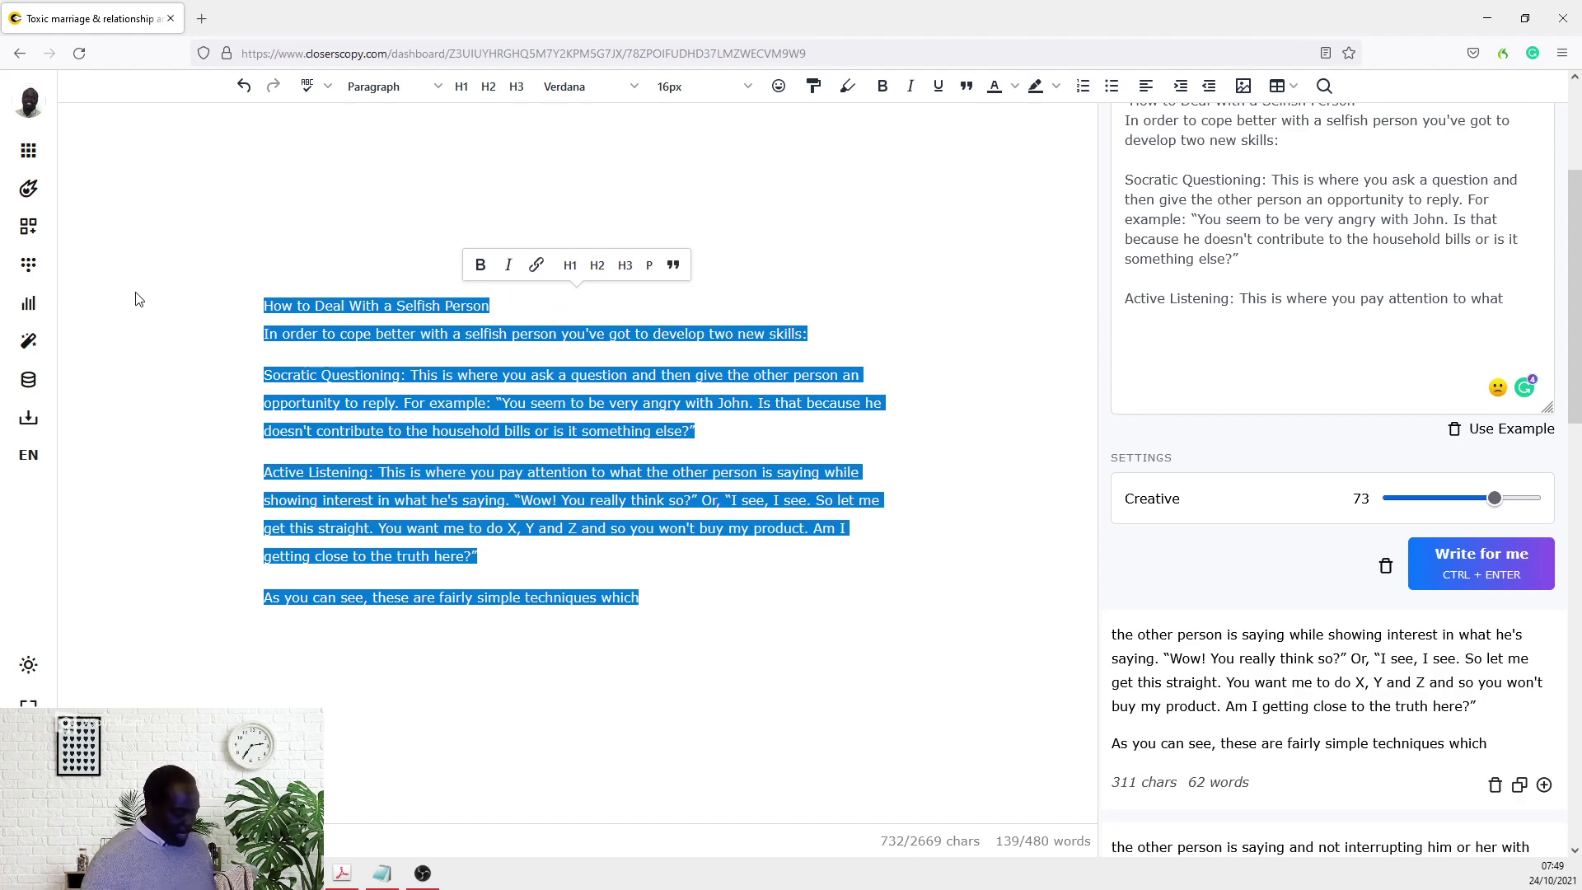
click(1385, 248)
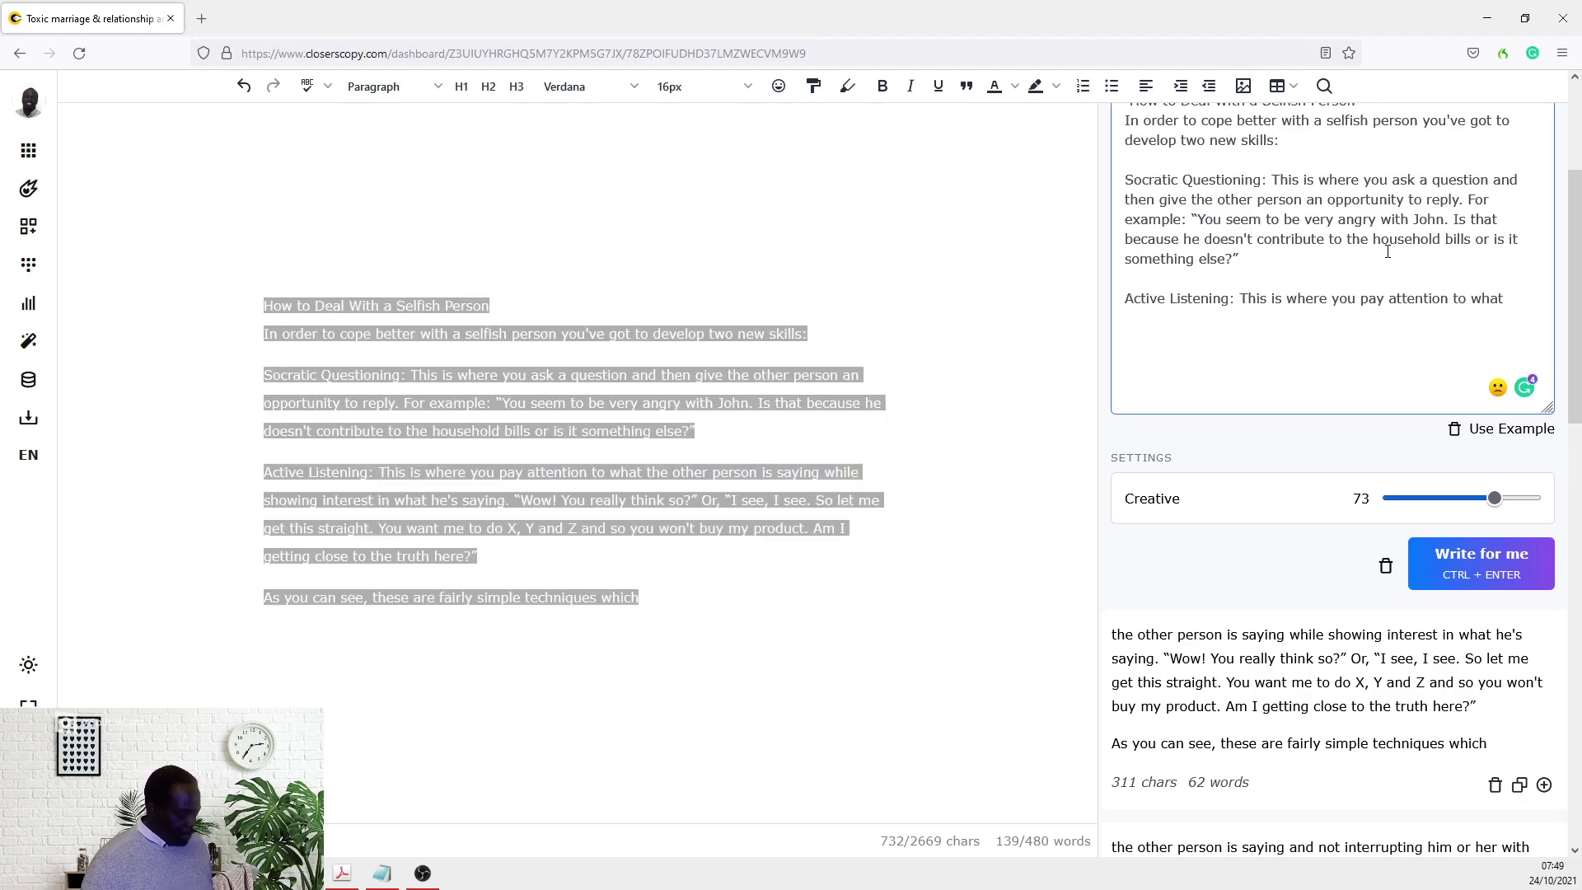
key(ctrl+a)
key(ctrl+v)
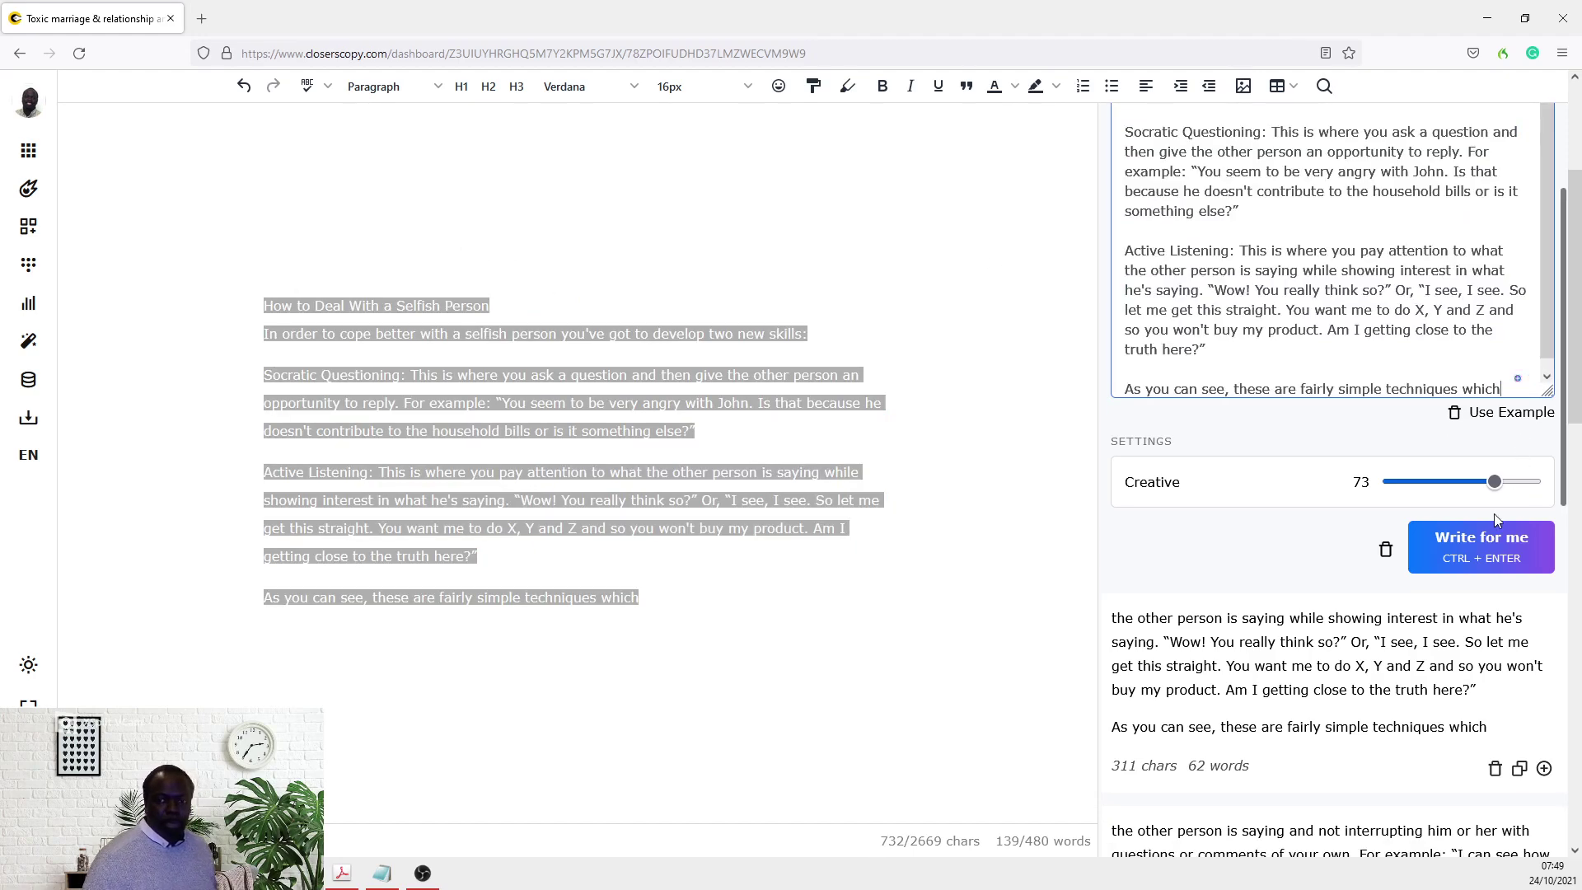
click(1385, 552)
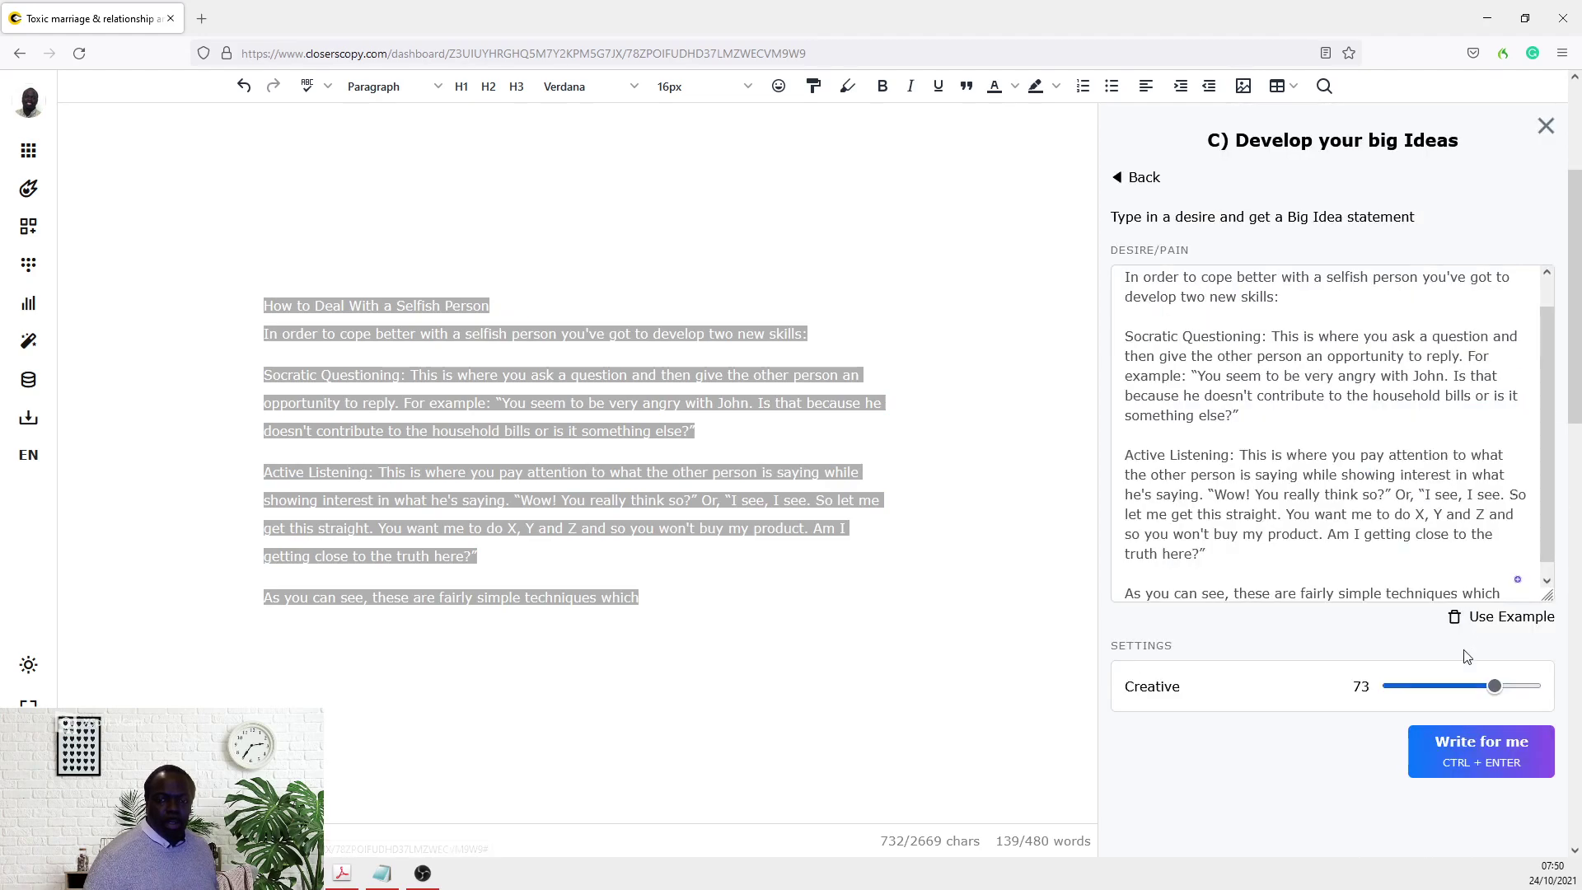
click(1474, 748)
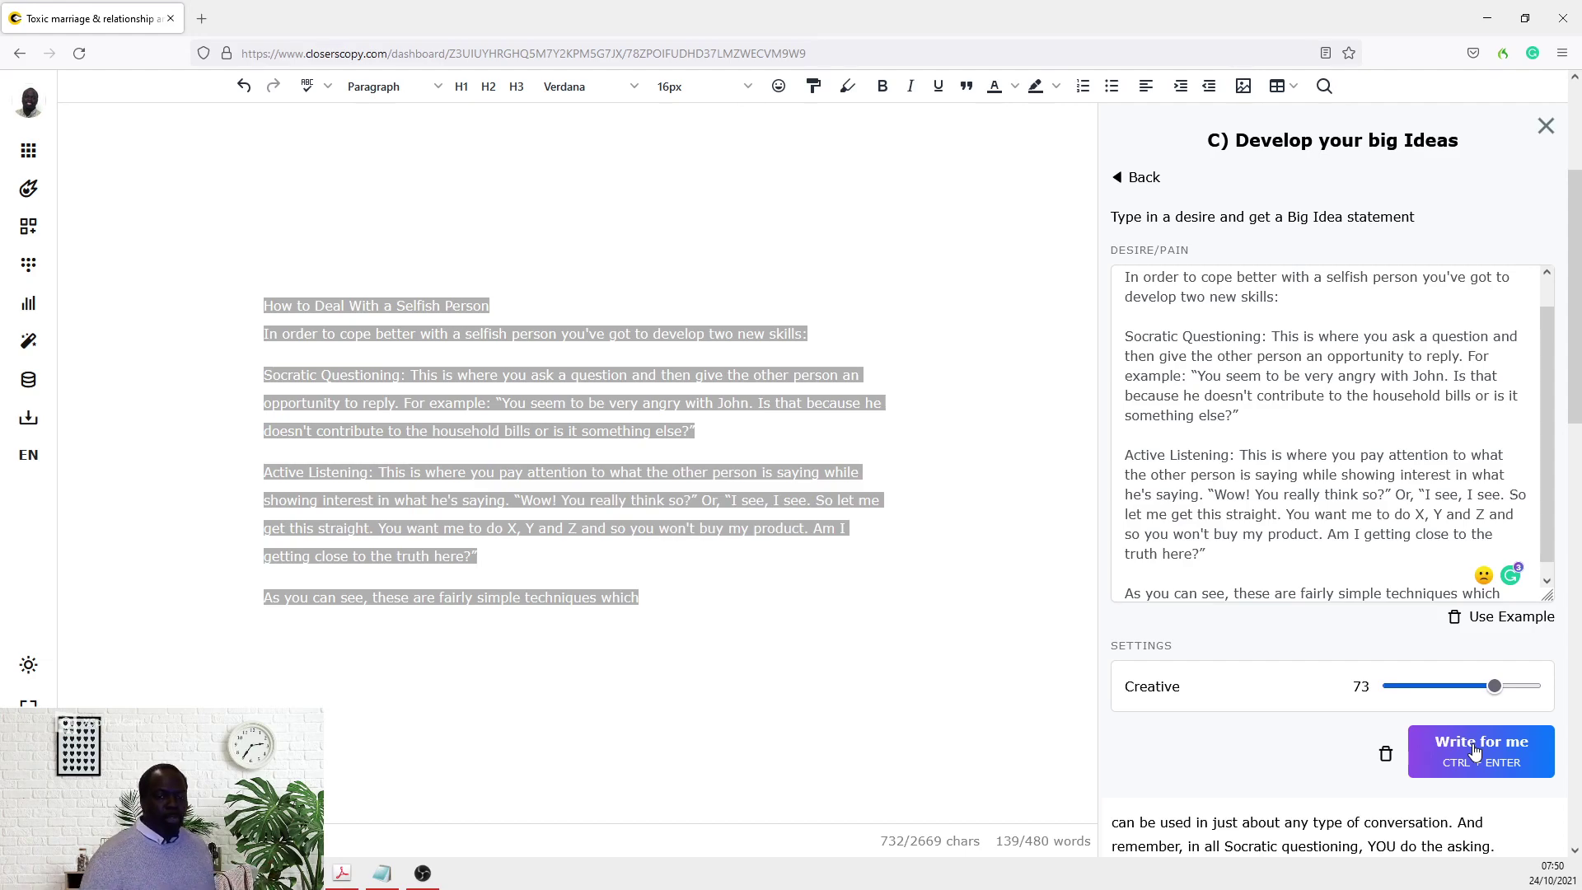
scroll(1273, 730, down, 5)
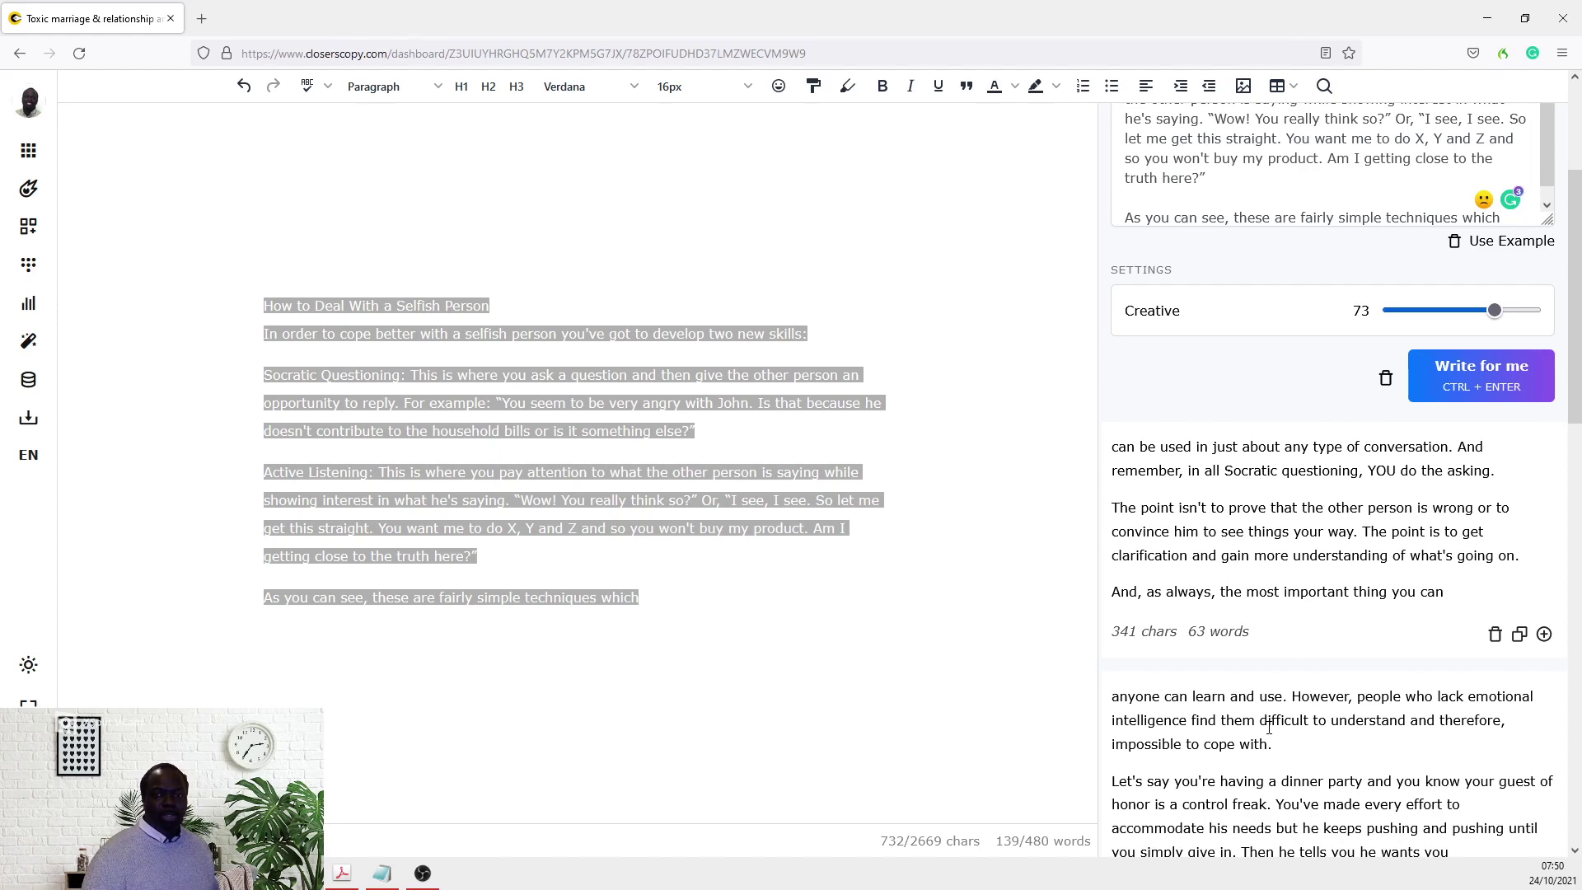
scroll(1333, 656, up, 4)
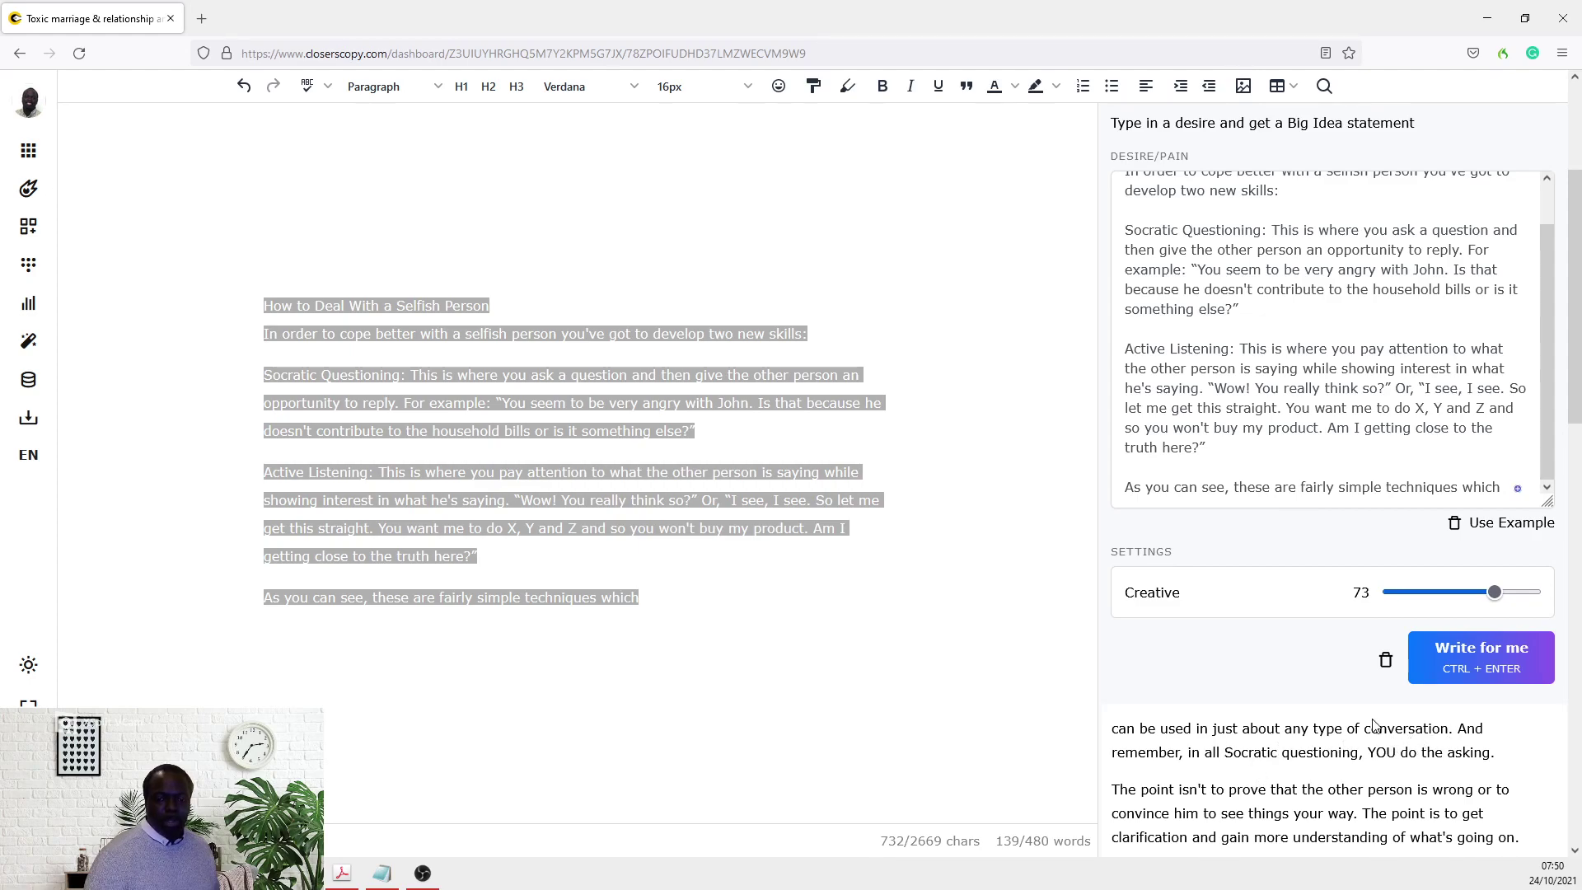
scroll(1243, 649, down, 2)
scroll(1244, 649, down, 1)
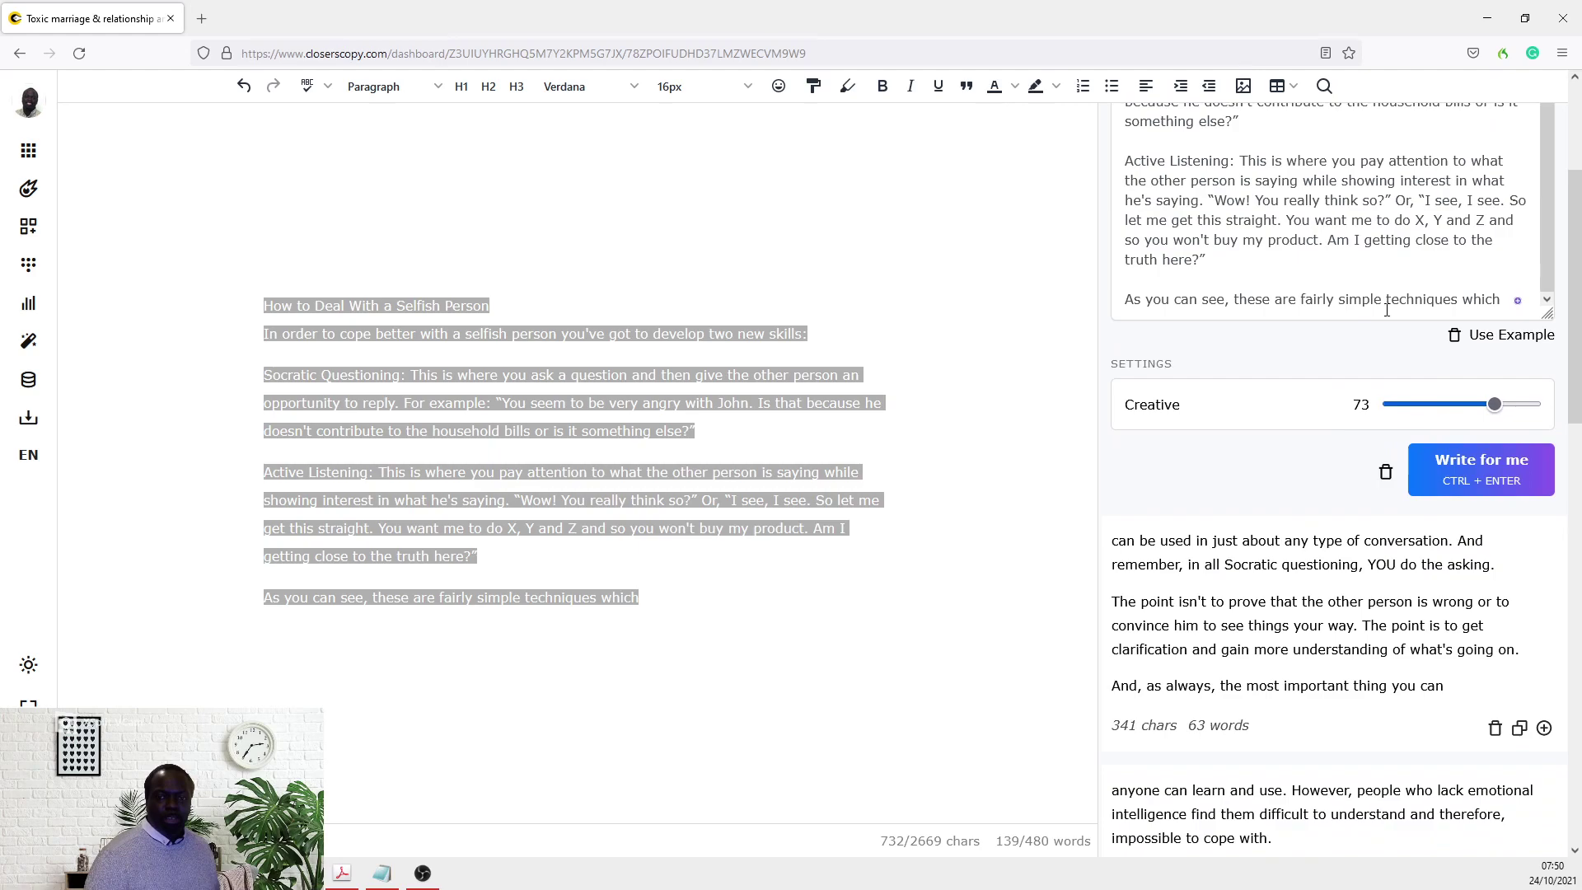
scroll(1433, 350, down, 2)
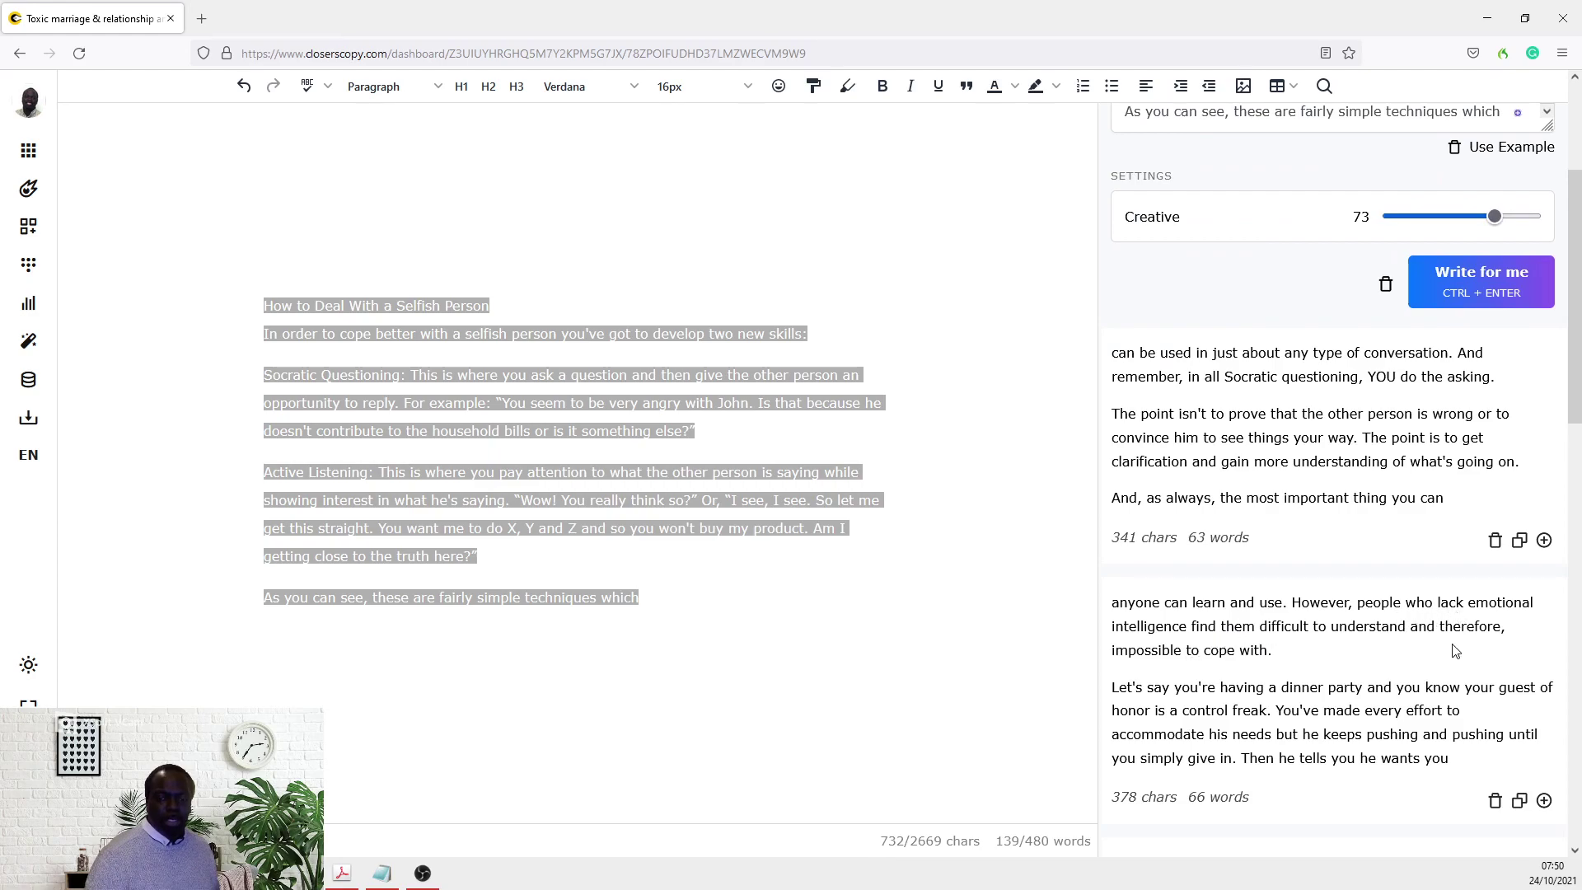
scroll(1299, 647, down, 2)
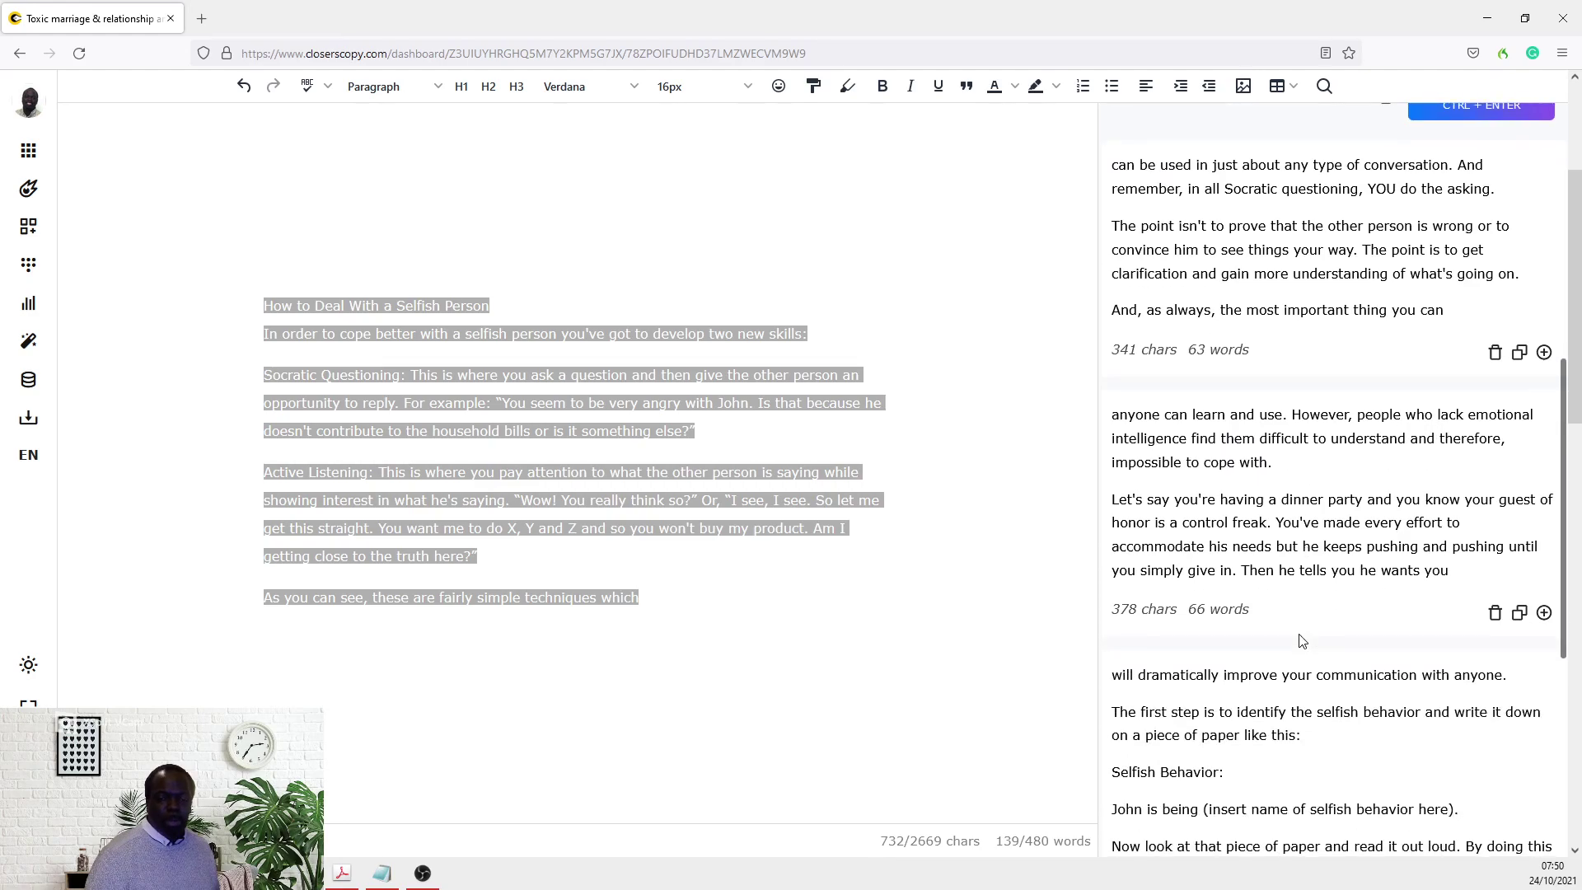
scroll(1187, 587, up, 3)
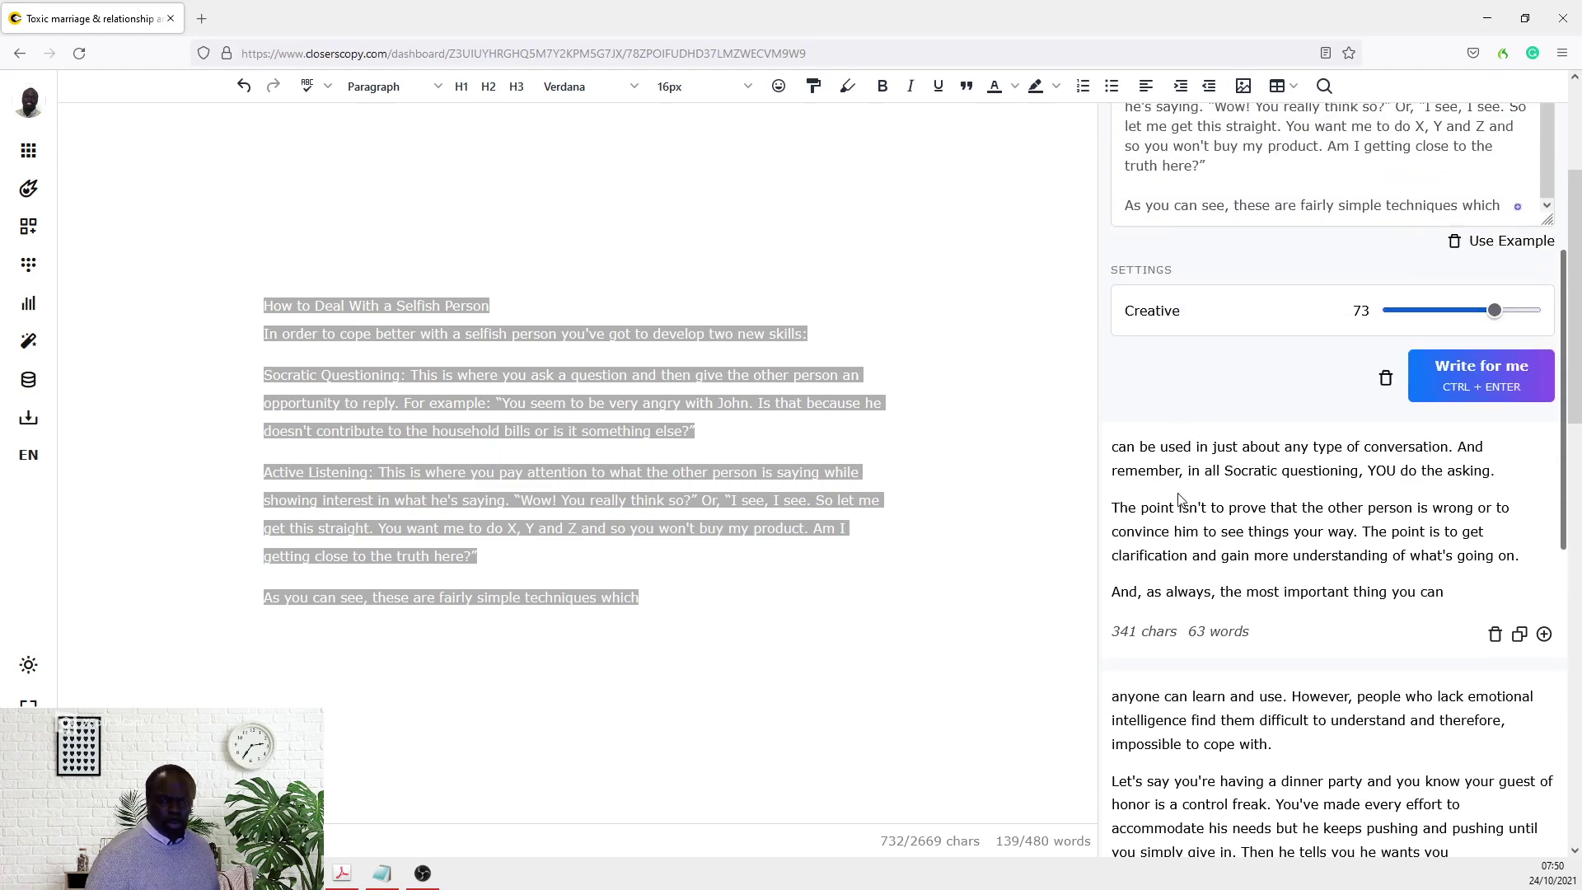
scroll(1183, 499, down, 1)
scroll(1182, 499, down, 4)
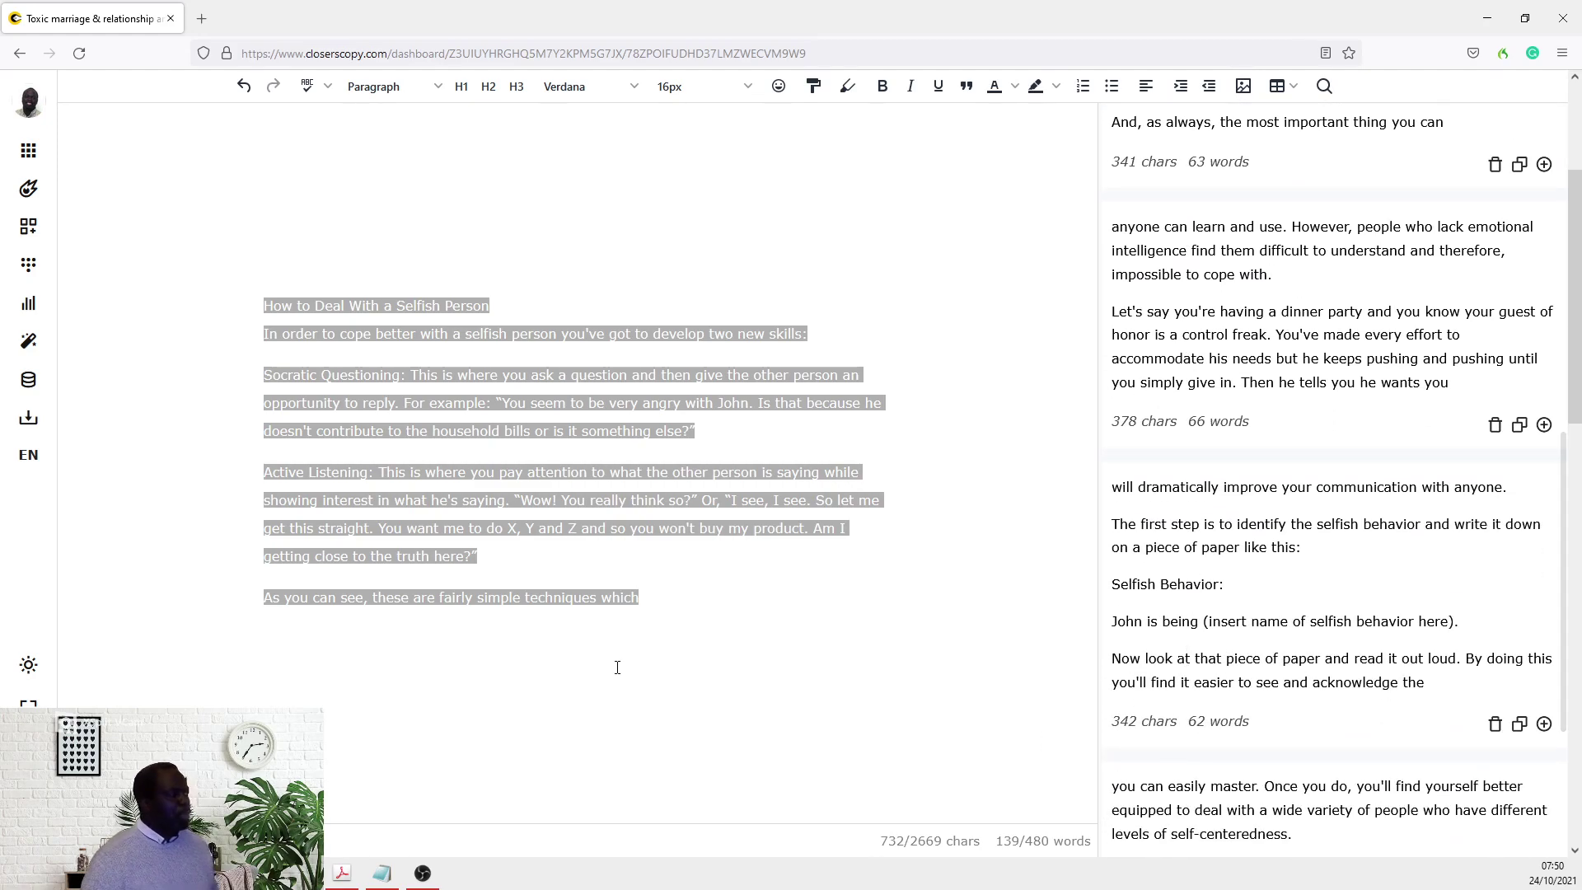